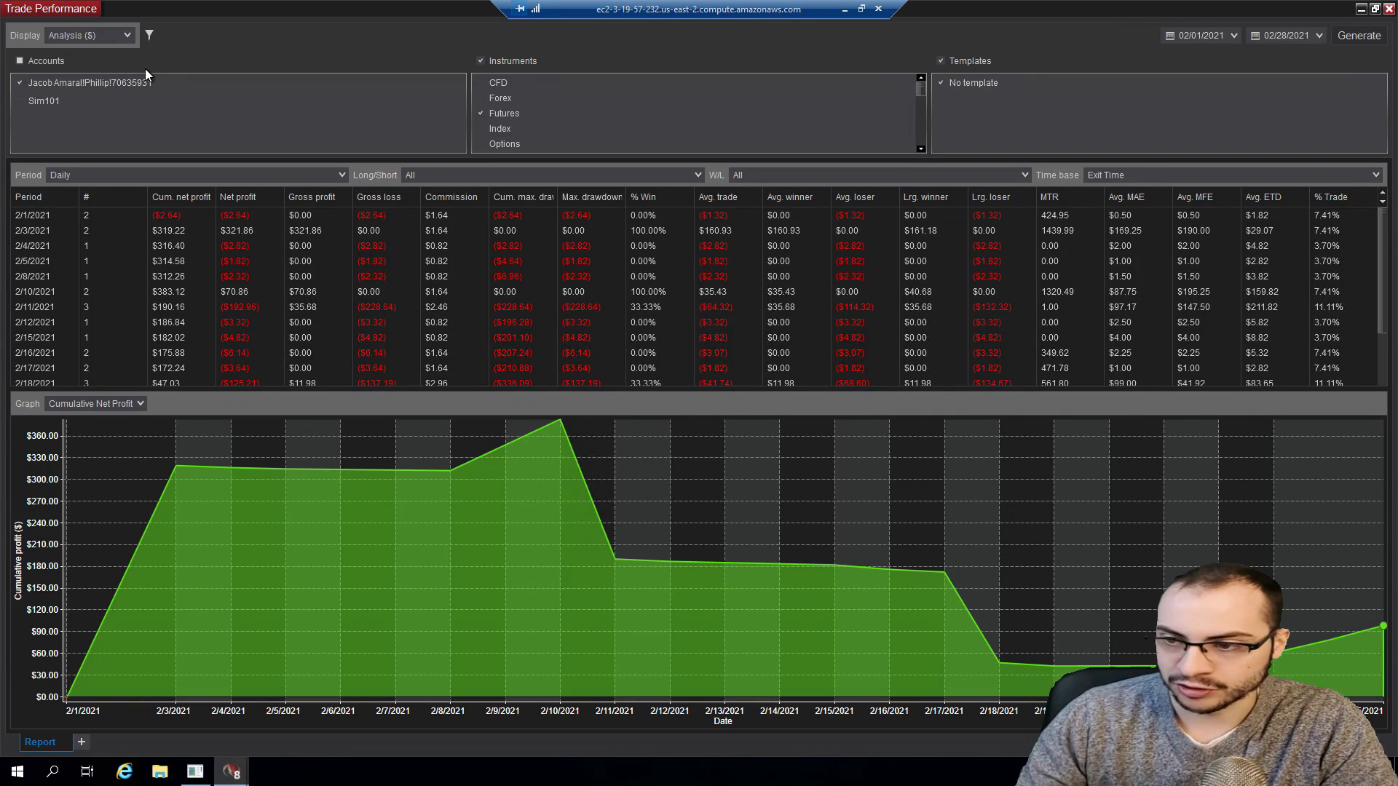
Toggle the Sim101 account into the report and back out again.
{"action": "left_click", "coordinate": [40, 102]}
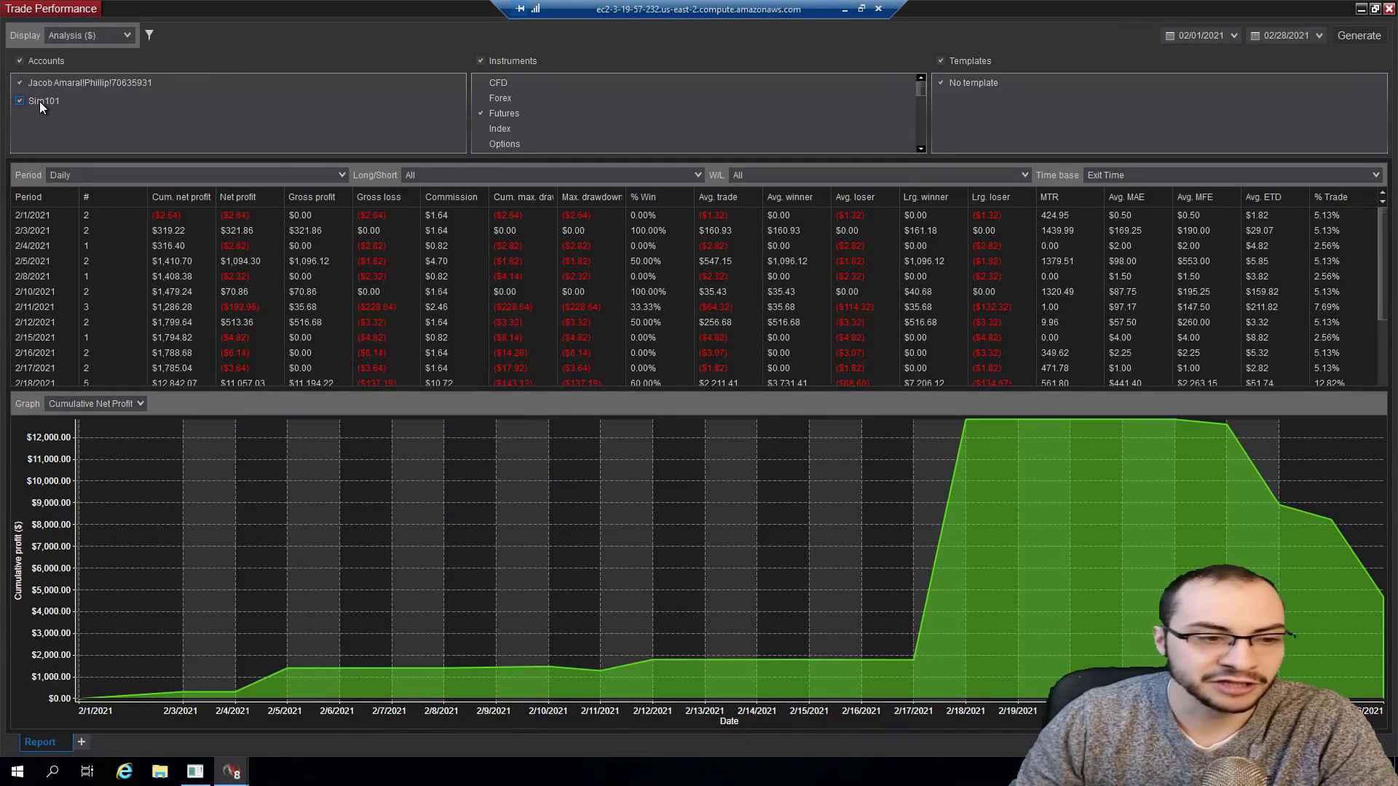
{"action": "left_click", "coordinate": [40, 102]}
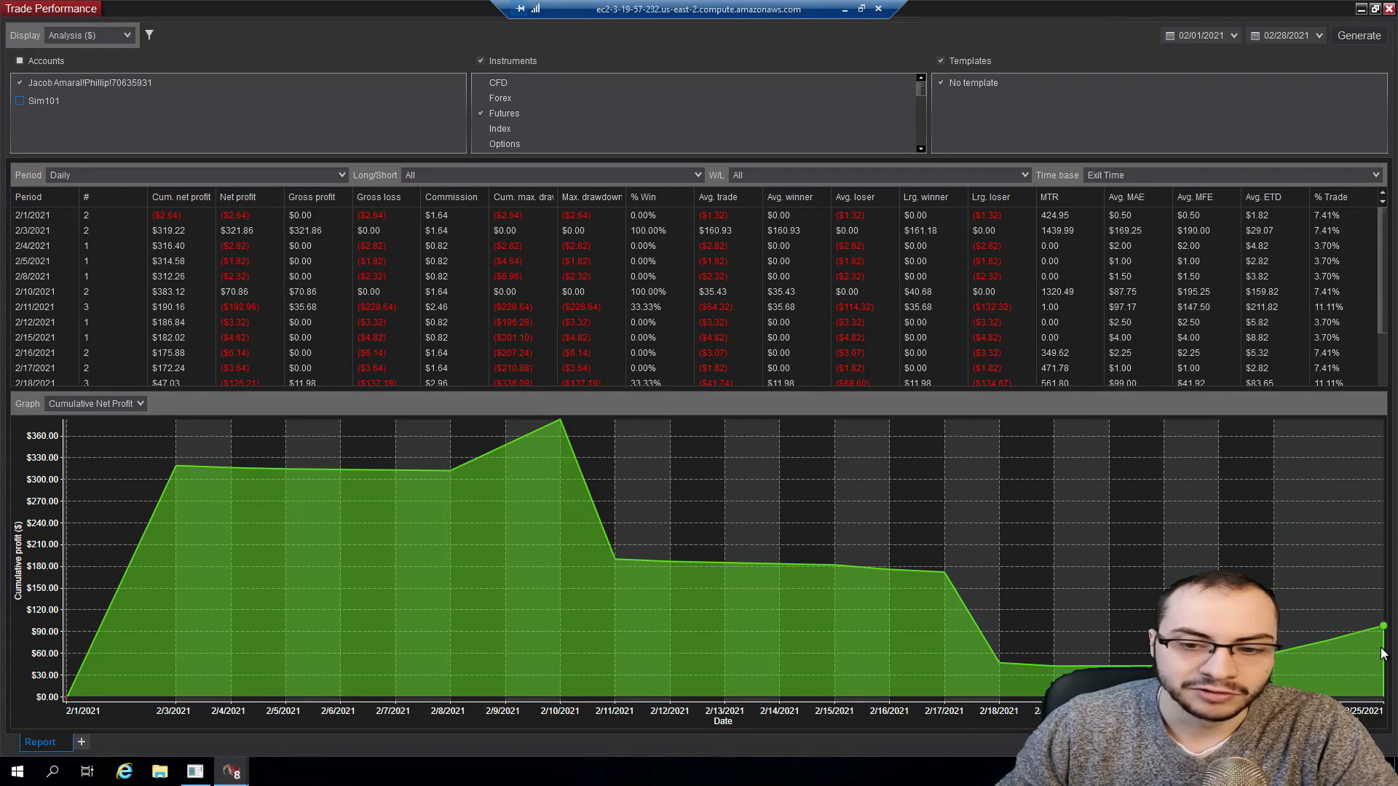
Switch the graph to daily Net Profit bars, then review the graph types and report views.
{"action": "left_click", "coordinate": [112, 407]}
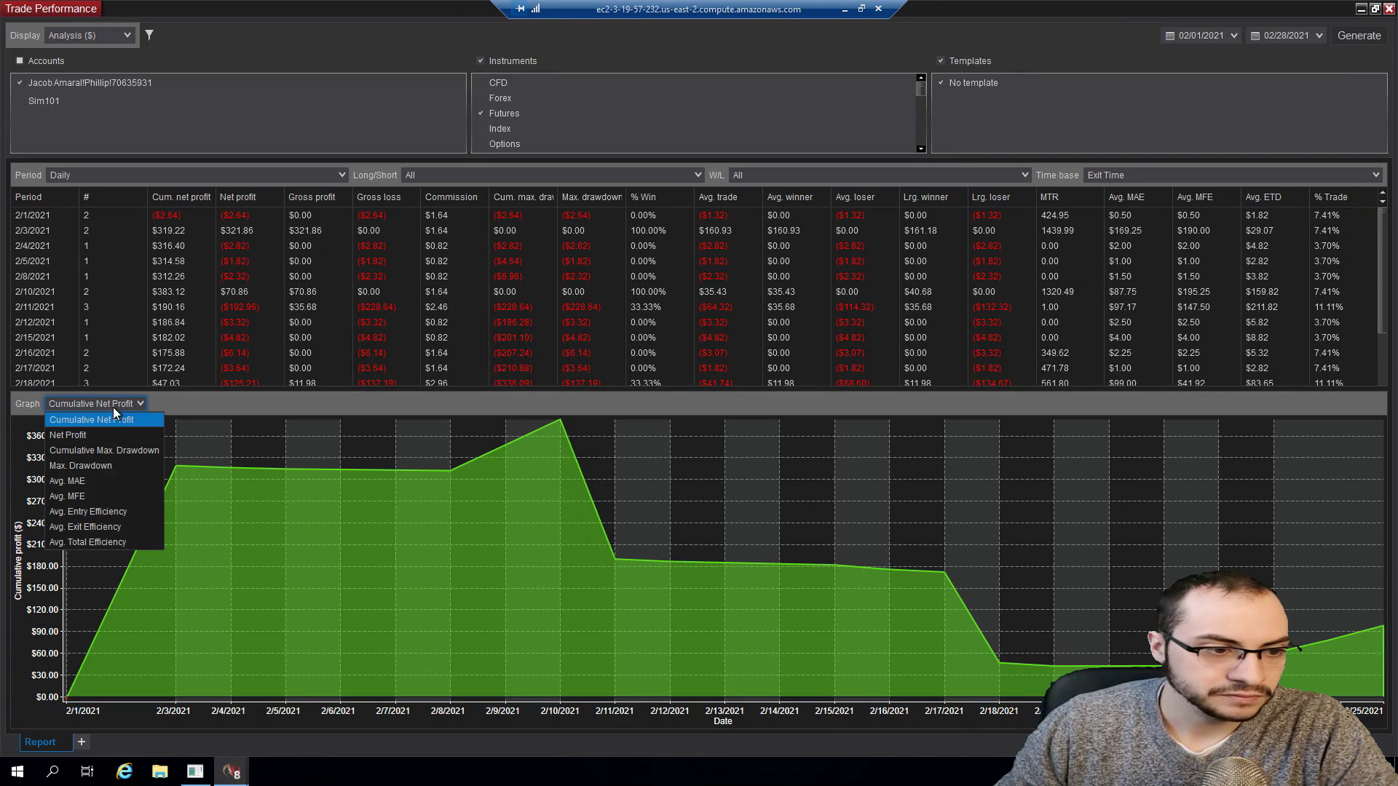
{"action": "left_click", "coordinate": [86, 435]}
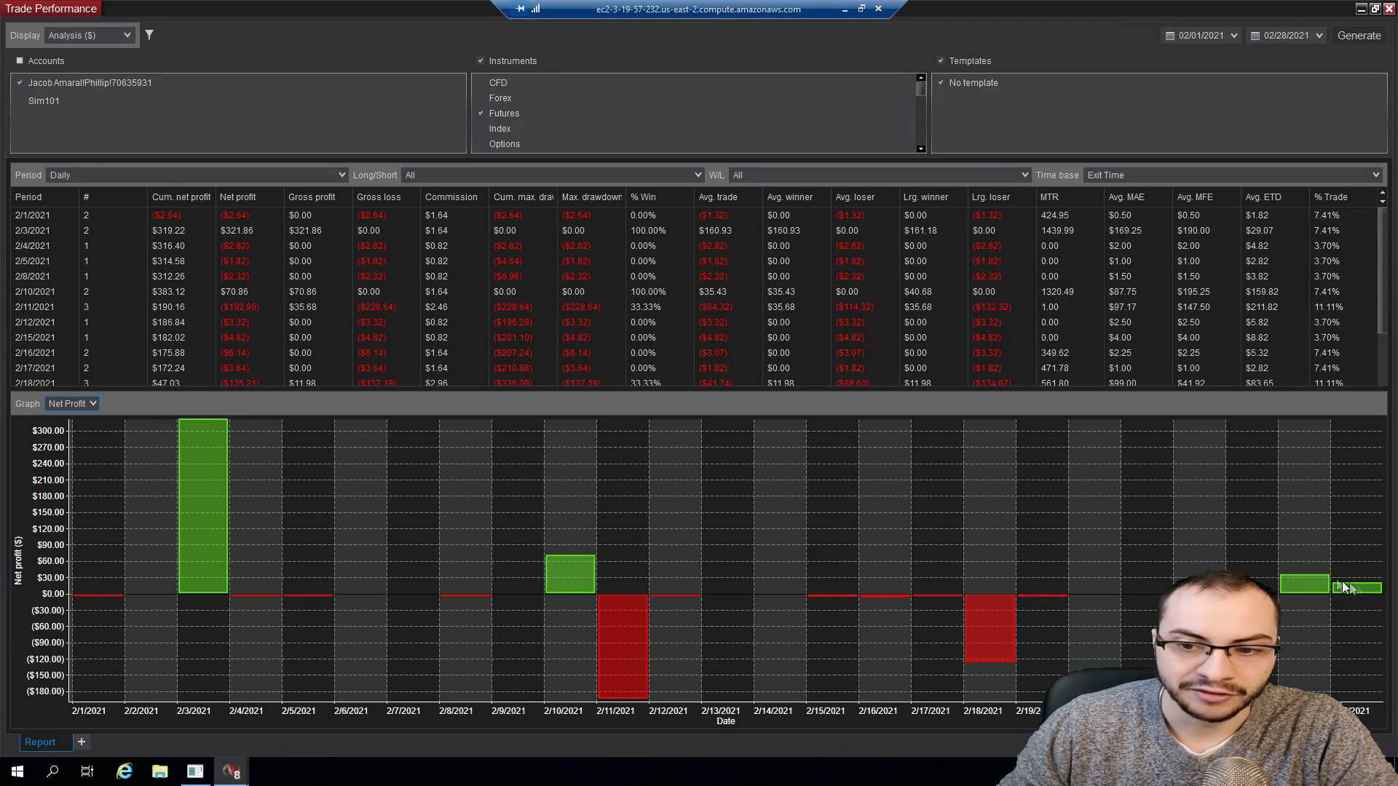
{"action": "left_click", "coordinate": [93, 403]}
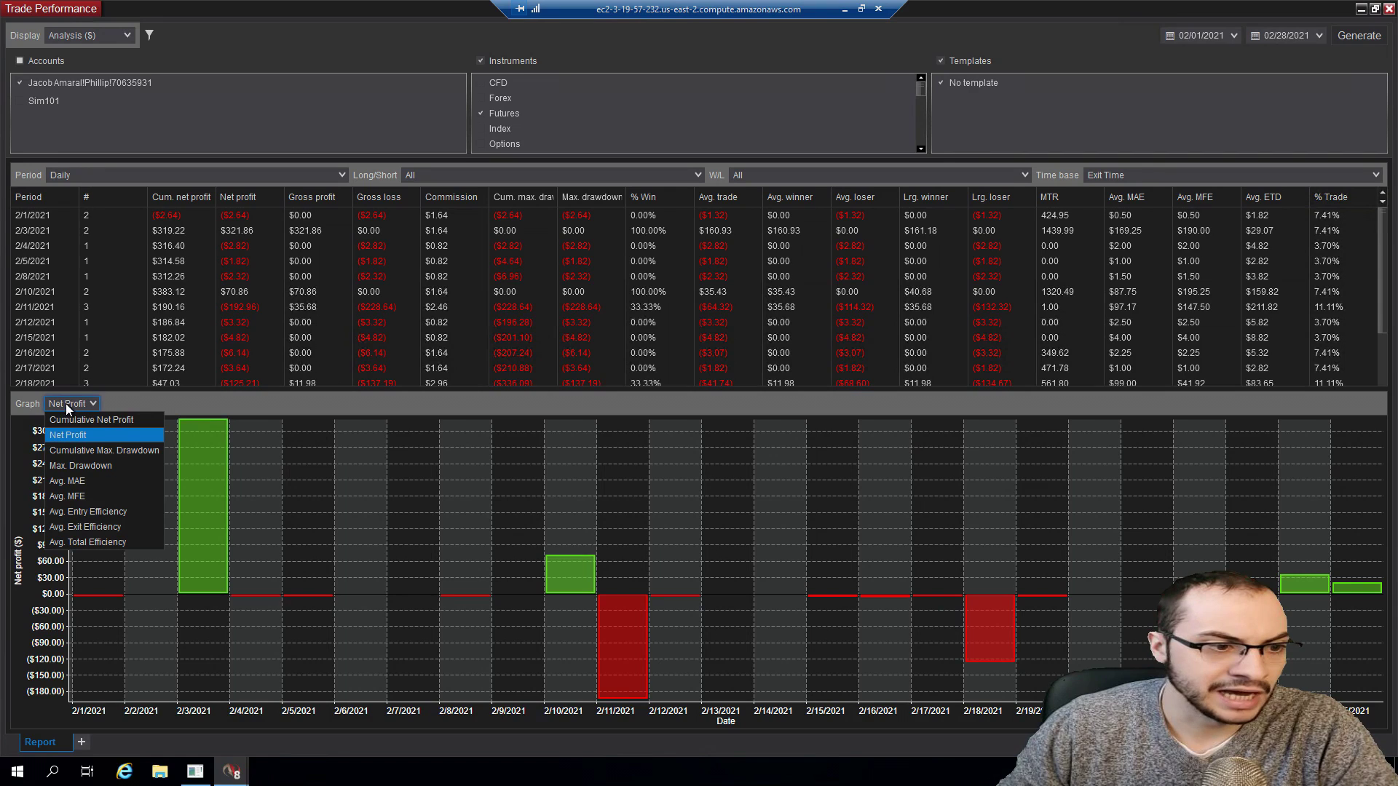
{"action": "left_click", "coordinate": [86, 28]}
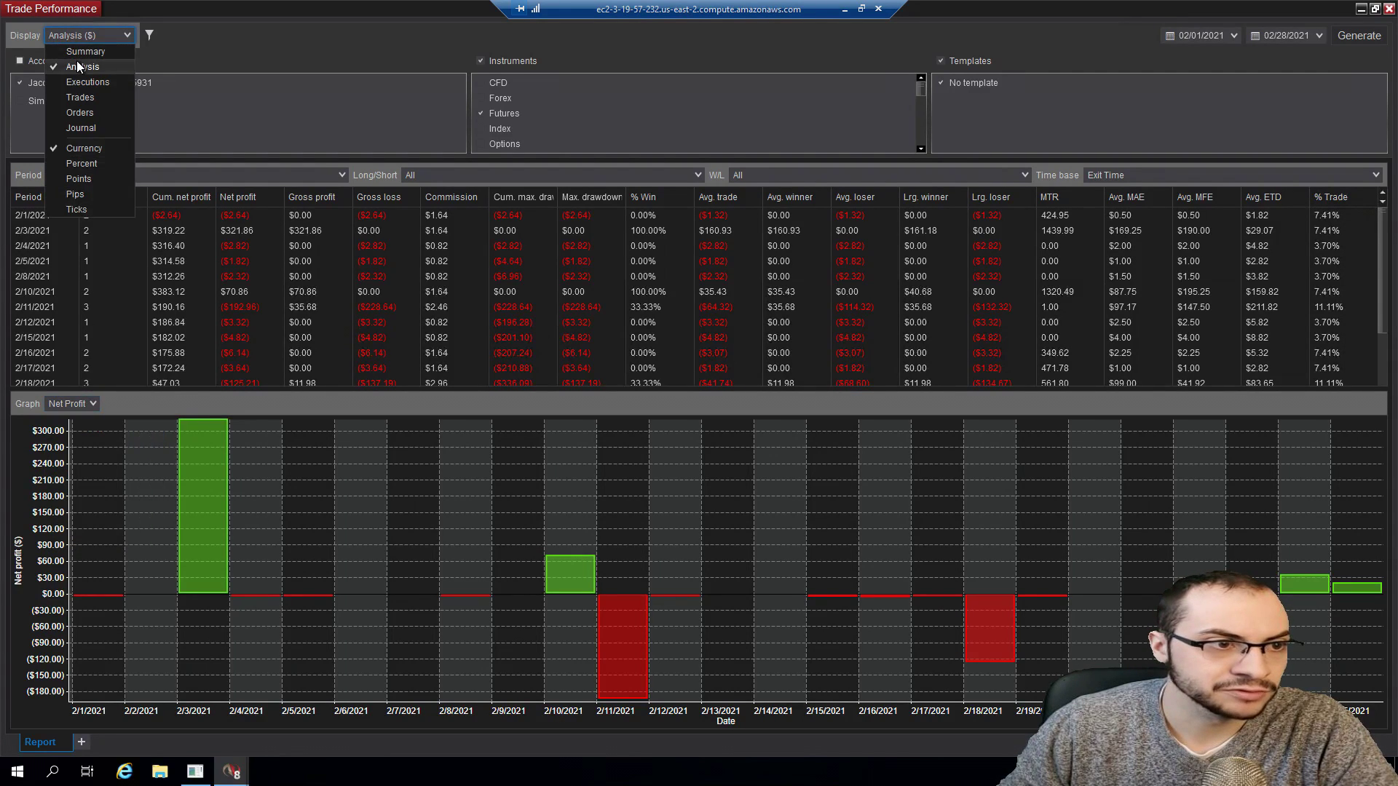
Switch the report display to Summary statistics for February 2021.
{"action": "left_click", "coordinate": [77, 60]}
{"action": "left_click", "coordinate": [81, 35]}
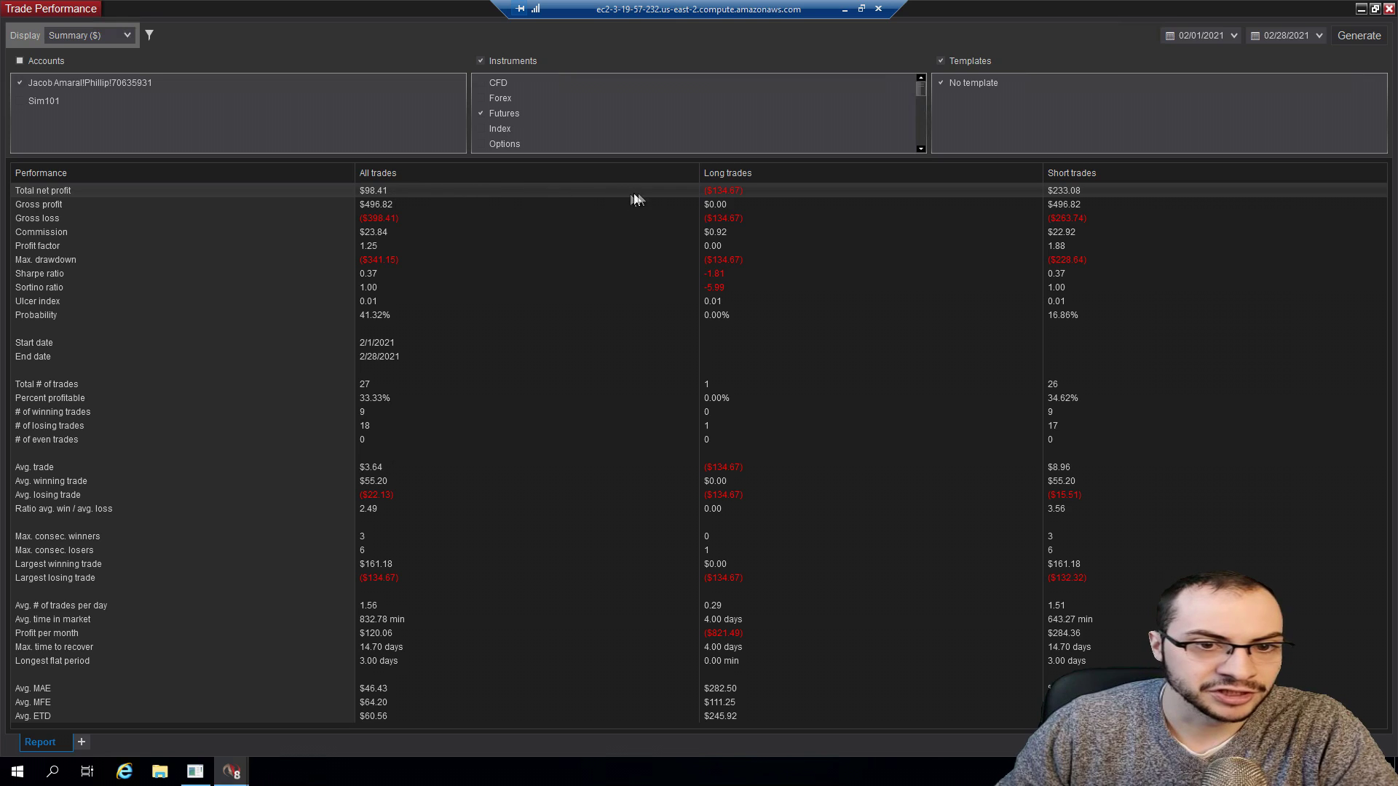
Point out the Gross profit, Commission, Profit factor, Max. drawdown and Sharpe ratio statistics.
{"action": "left_click", "coordinate": [393, 205]}
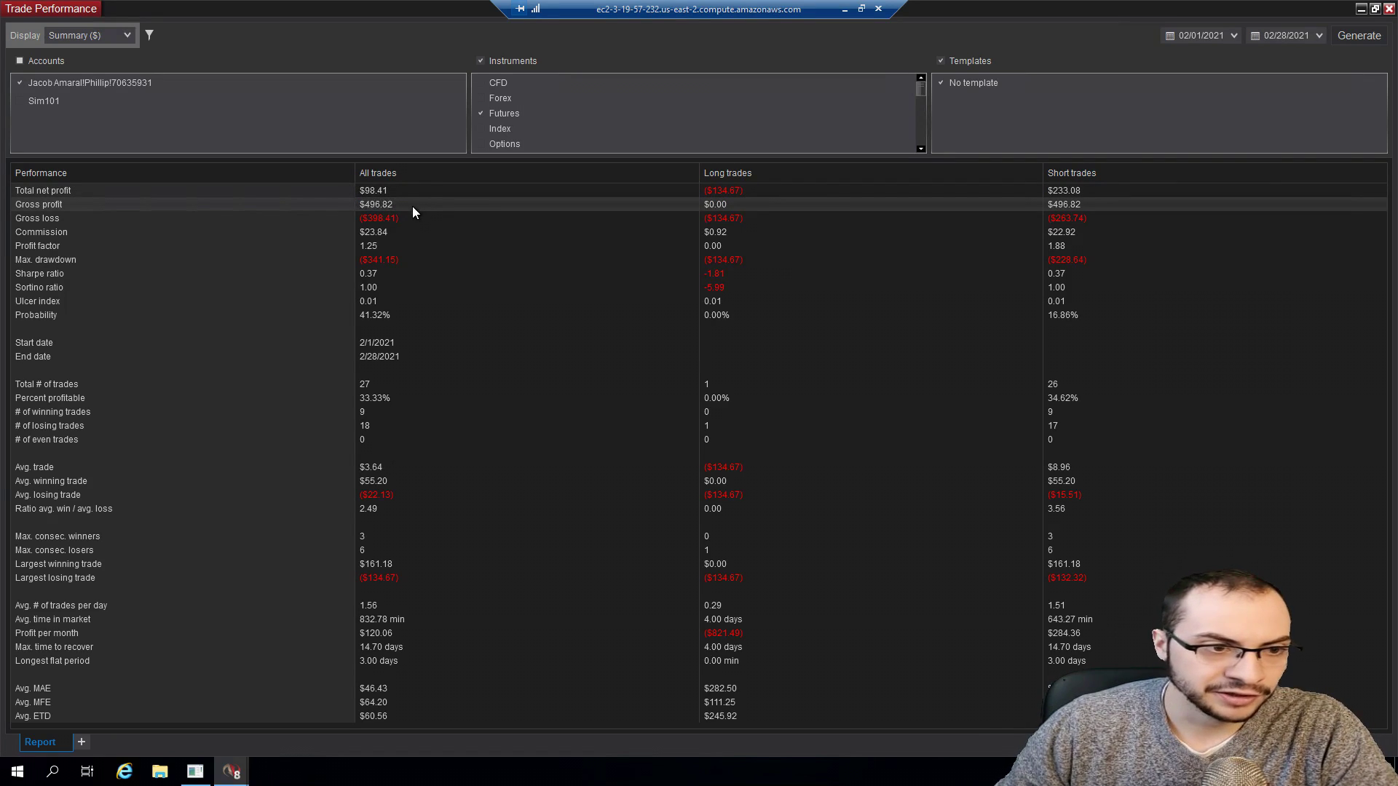
{"action": "left_click", "coordinate": [392, 234]}
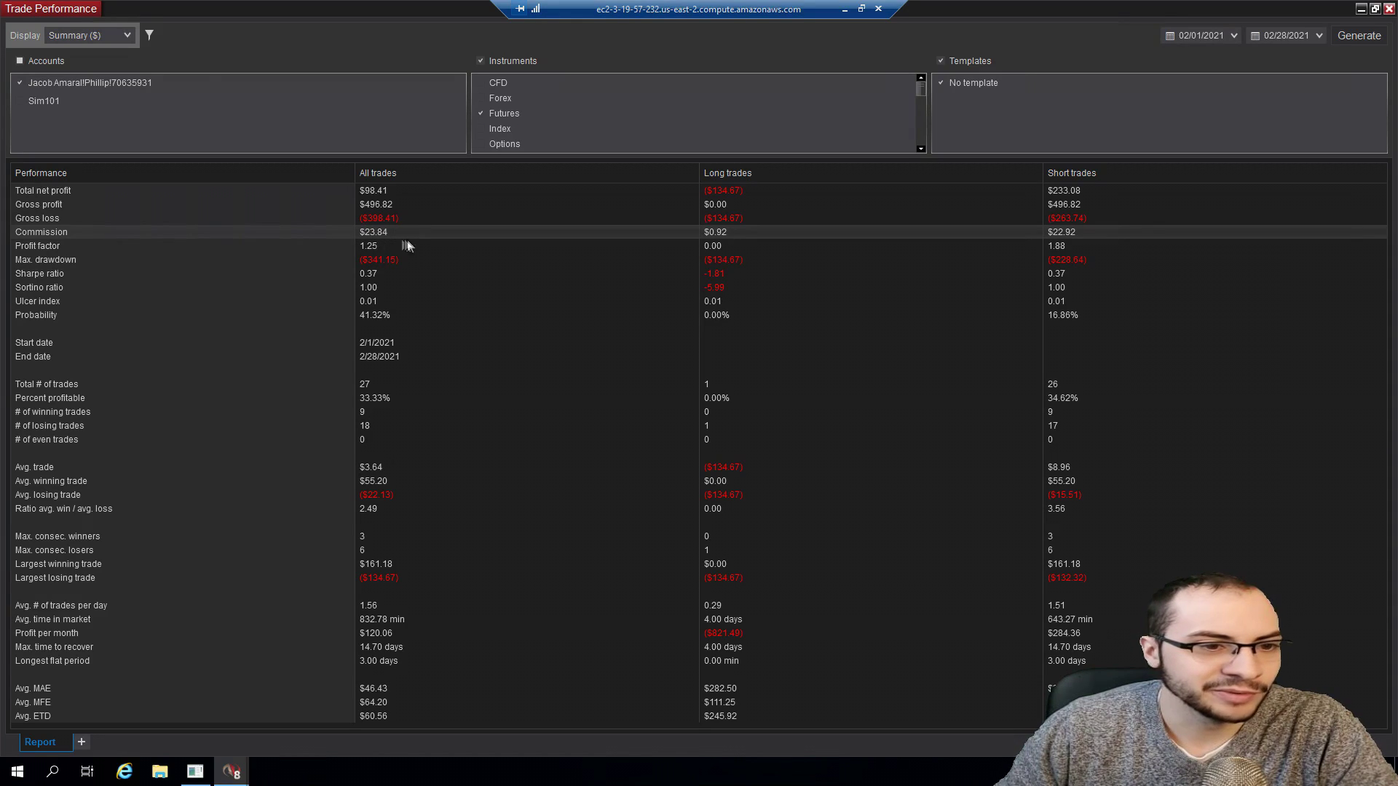
{"action": "left_click", "coordinate": [376, 247]}
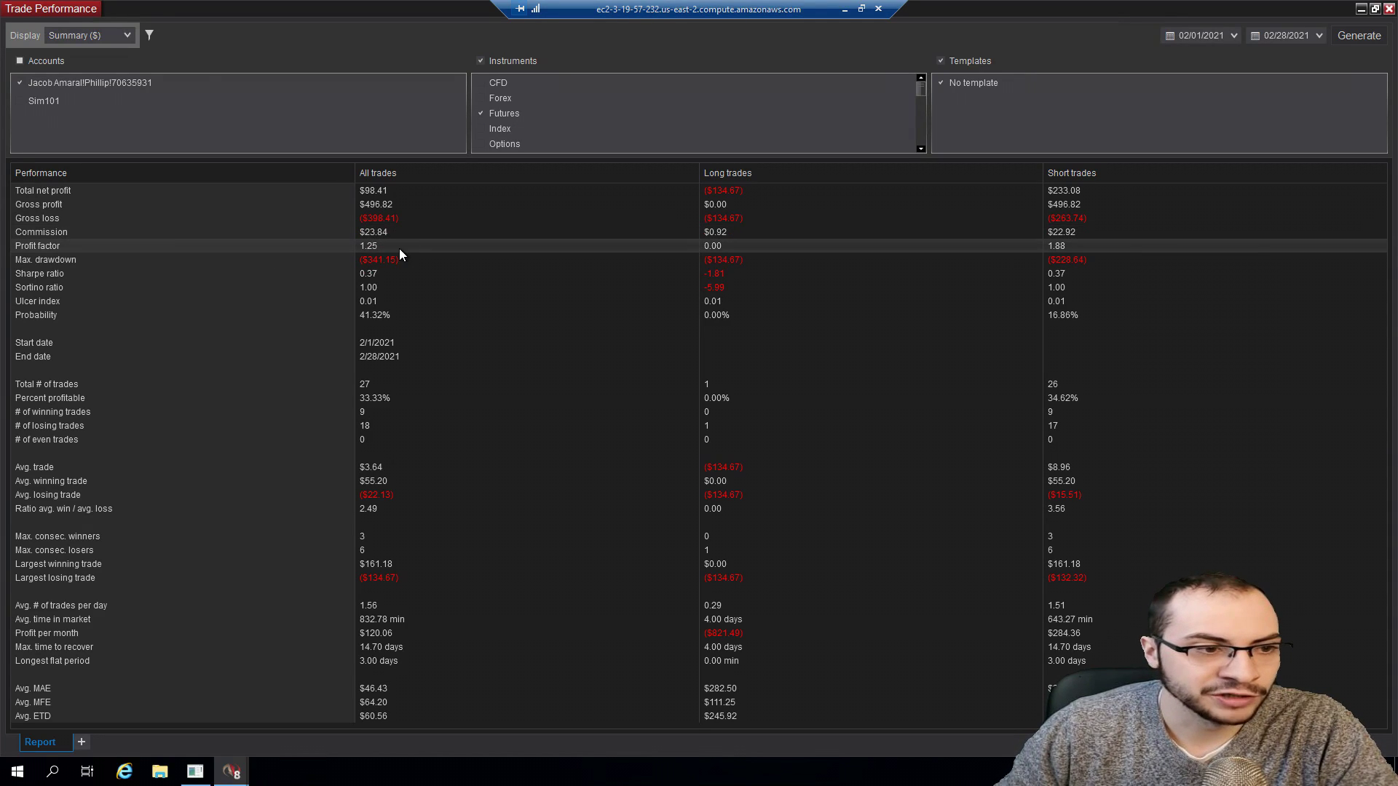
{"action": "left_click", "coordinate": [382, 259]}
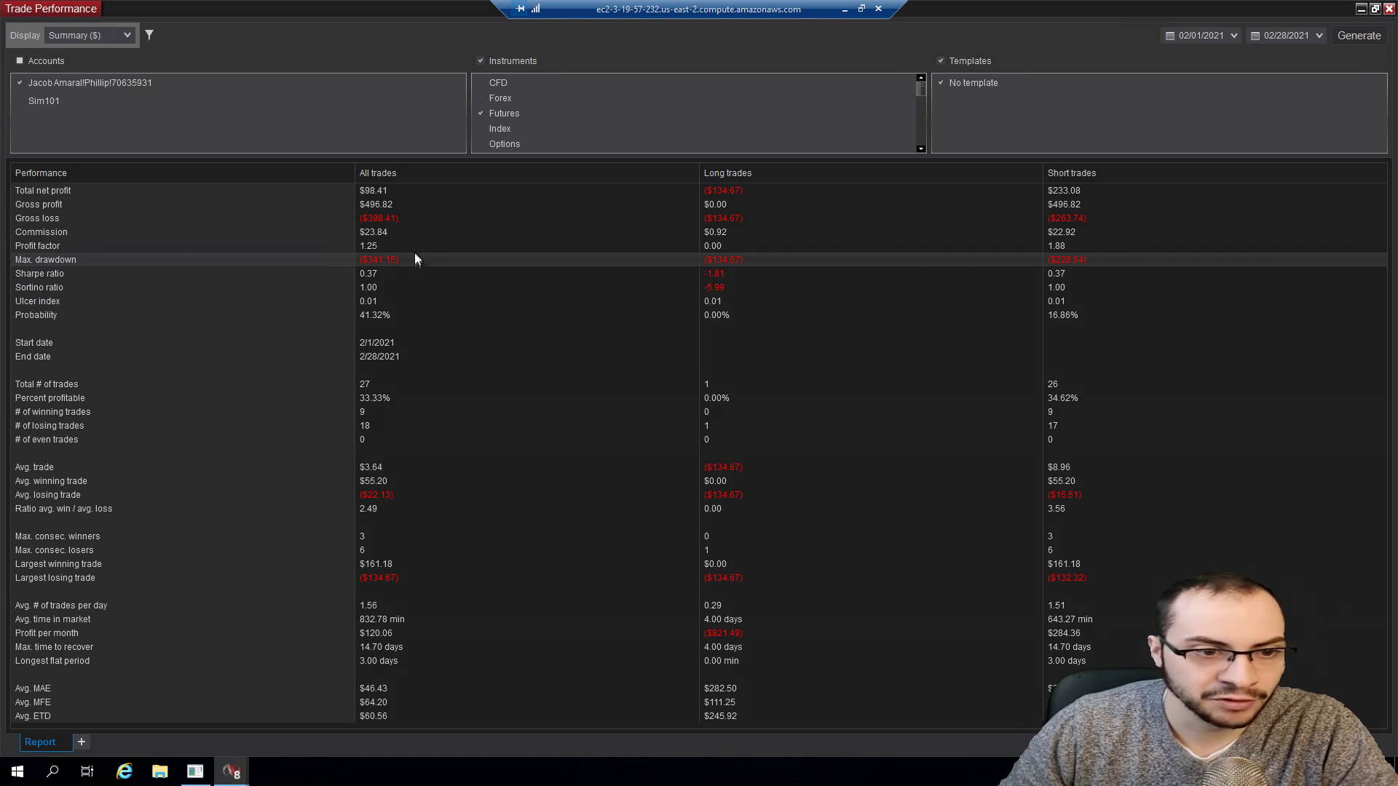
{"action": "left_click", "coordinate": [379, 275]}
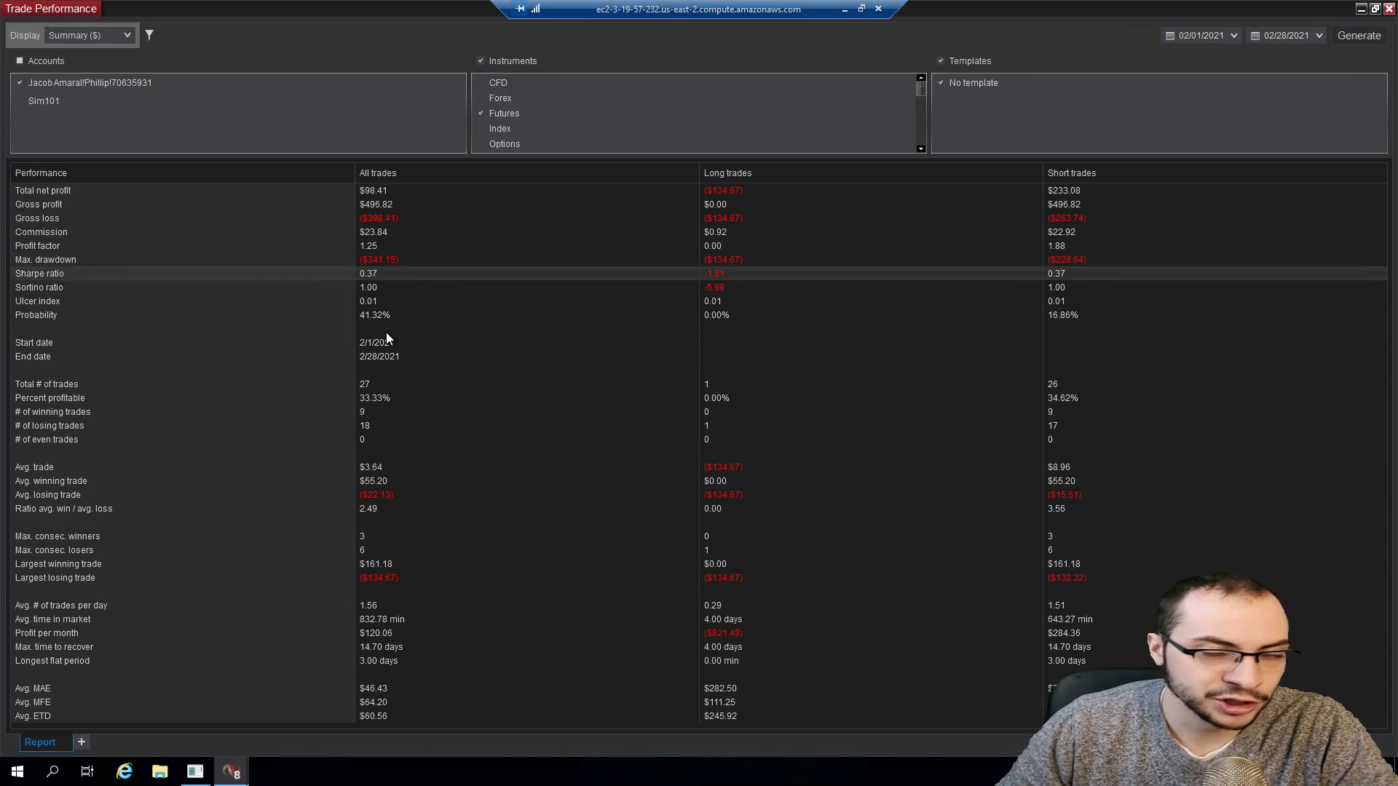
Point out the Sortino ratio, Ulcer index, Probability, Start date and End date rows.
{"action": "left_click", "coordinate": [375, 290]}
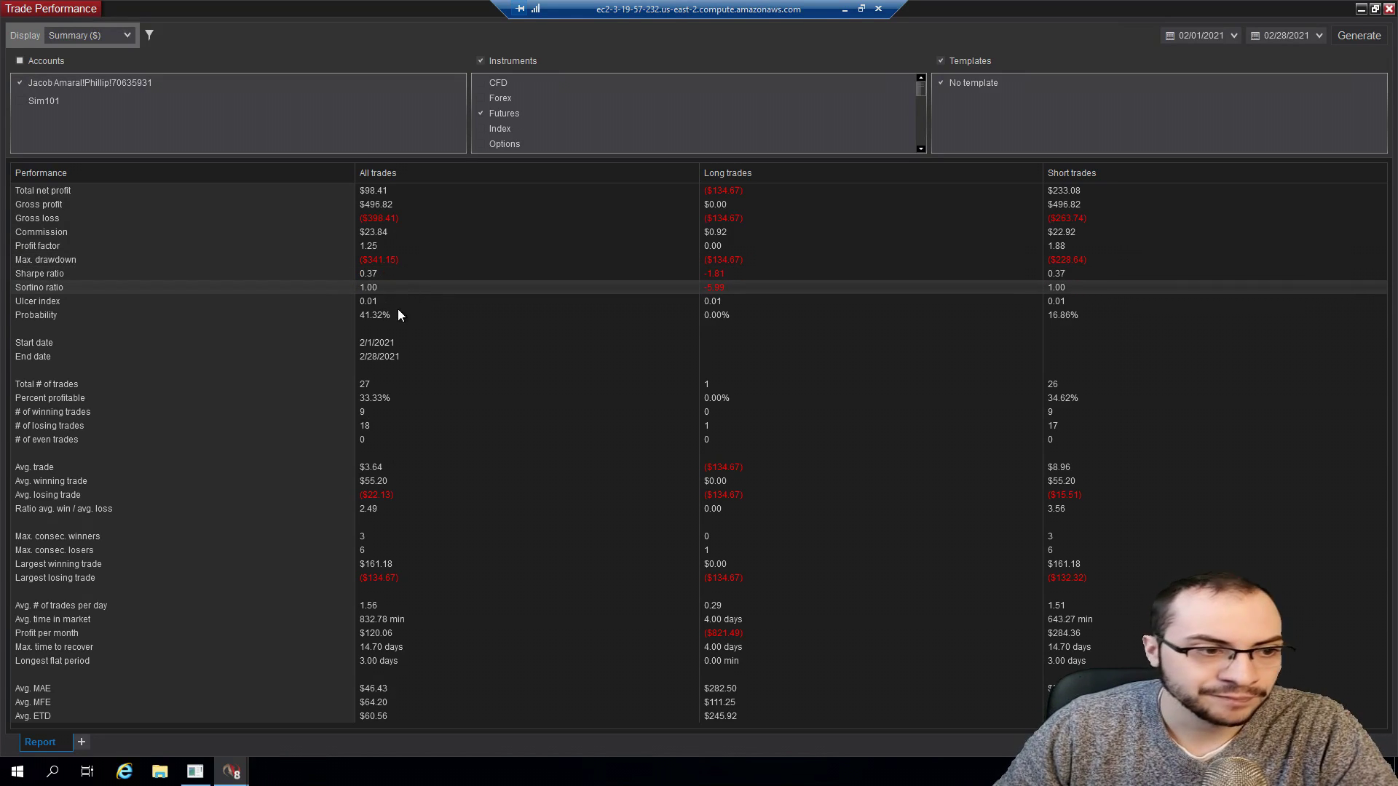
{"action": "left_click", "coordinate": [393, 307]}
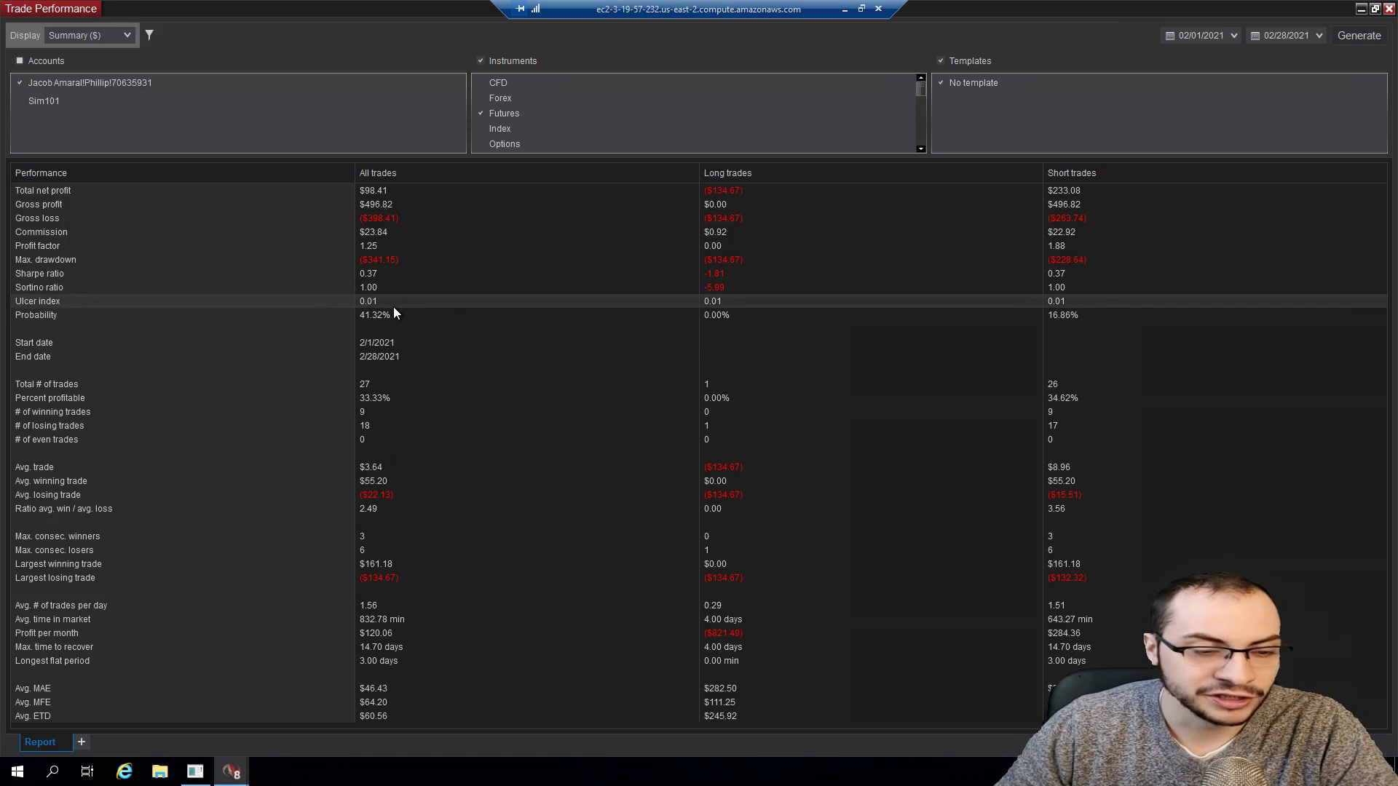
{"action": "left_click", "coordinate": [408, 318]}
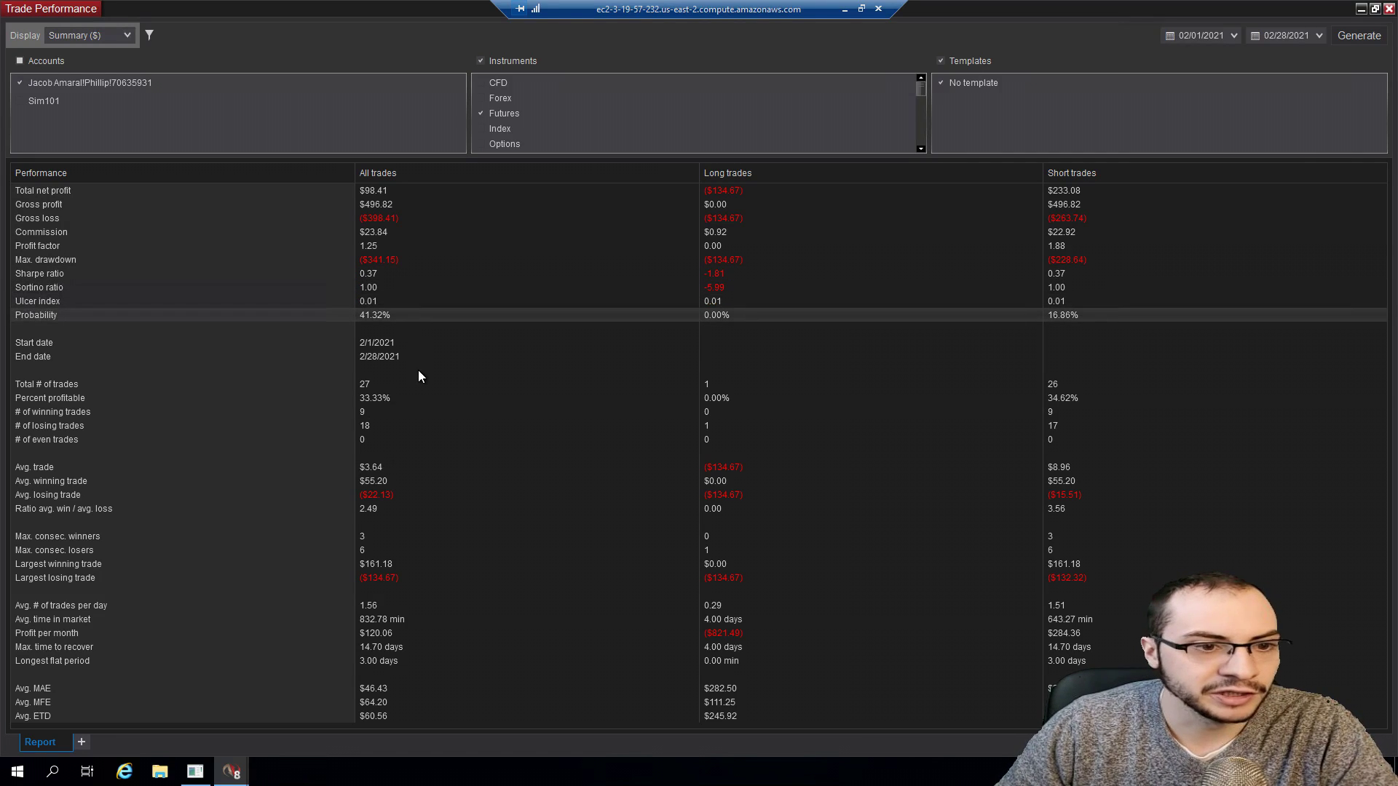
{"action": "left_click", "coordinate": [398, 342]}
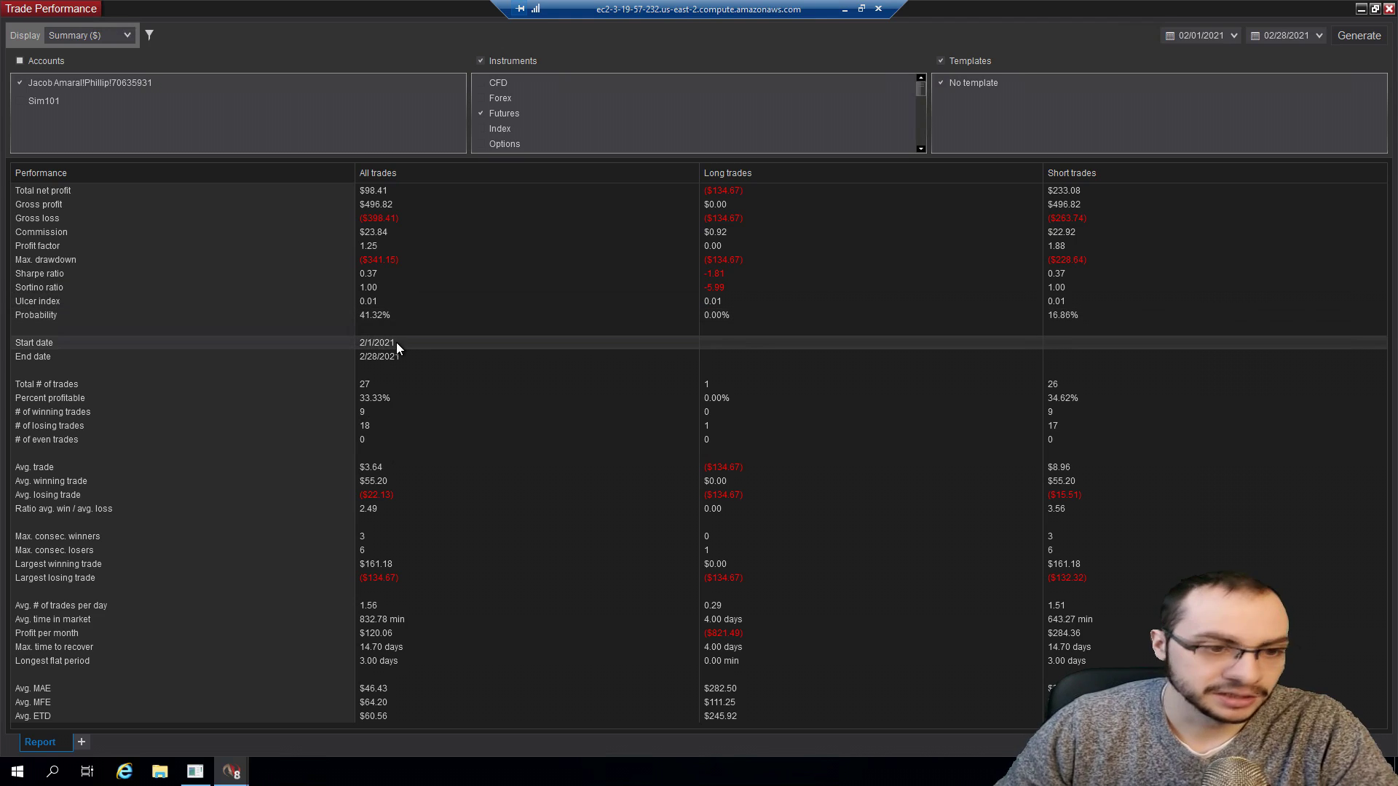
{"action": "left_click", "coordinate": [377, 360]}
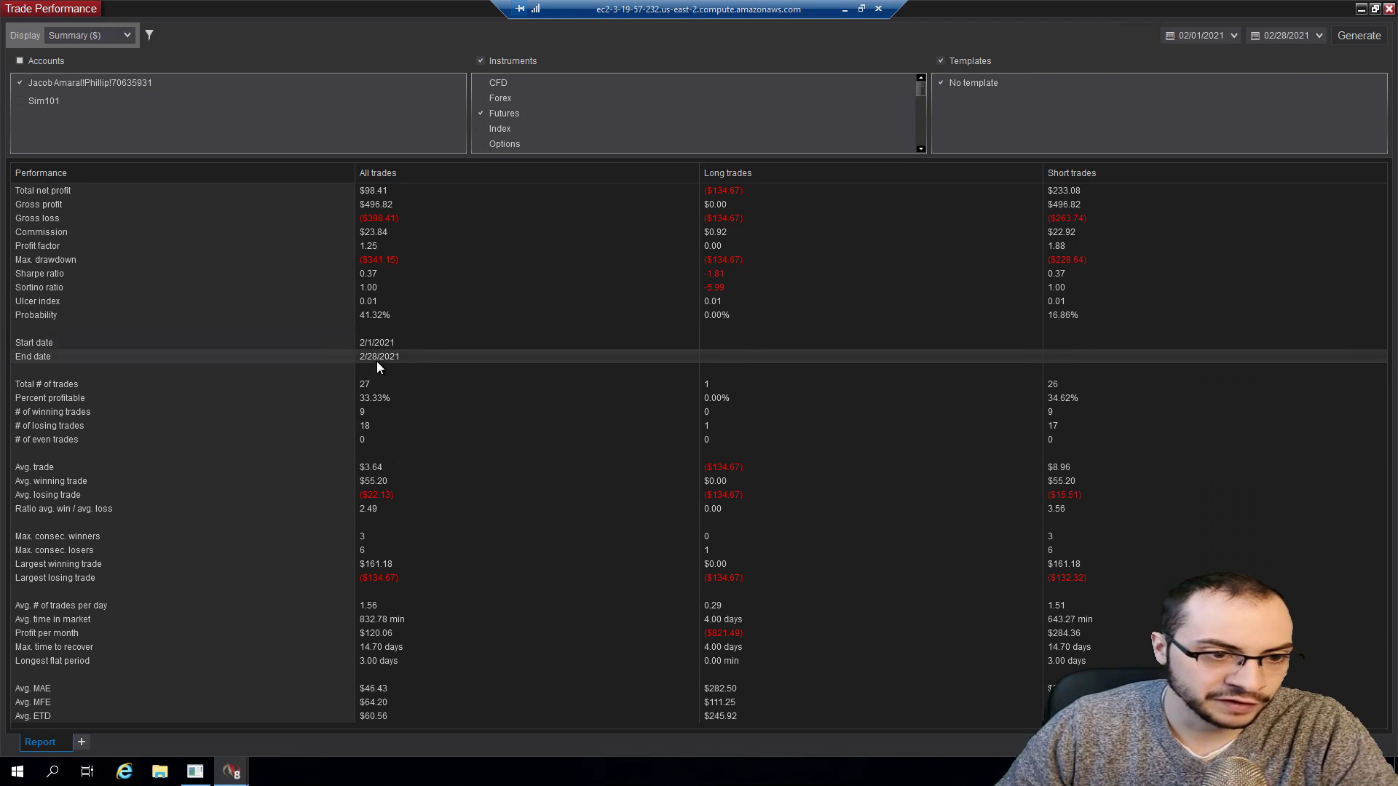
{"action": "left_click", "coordinate": [395, 384]}
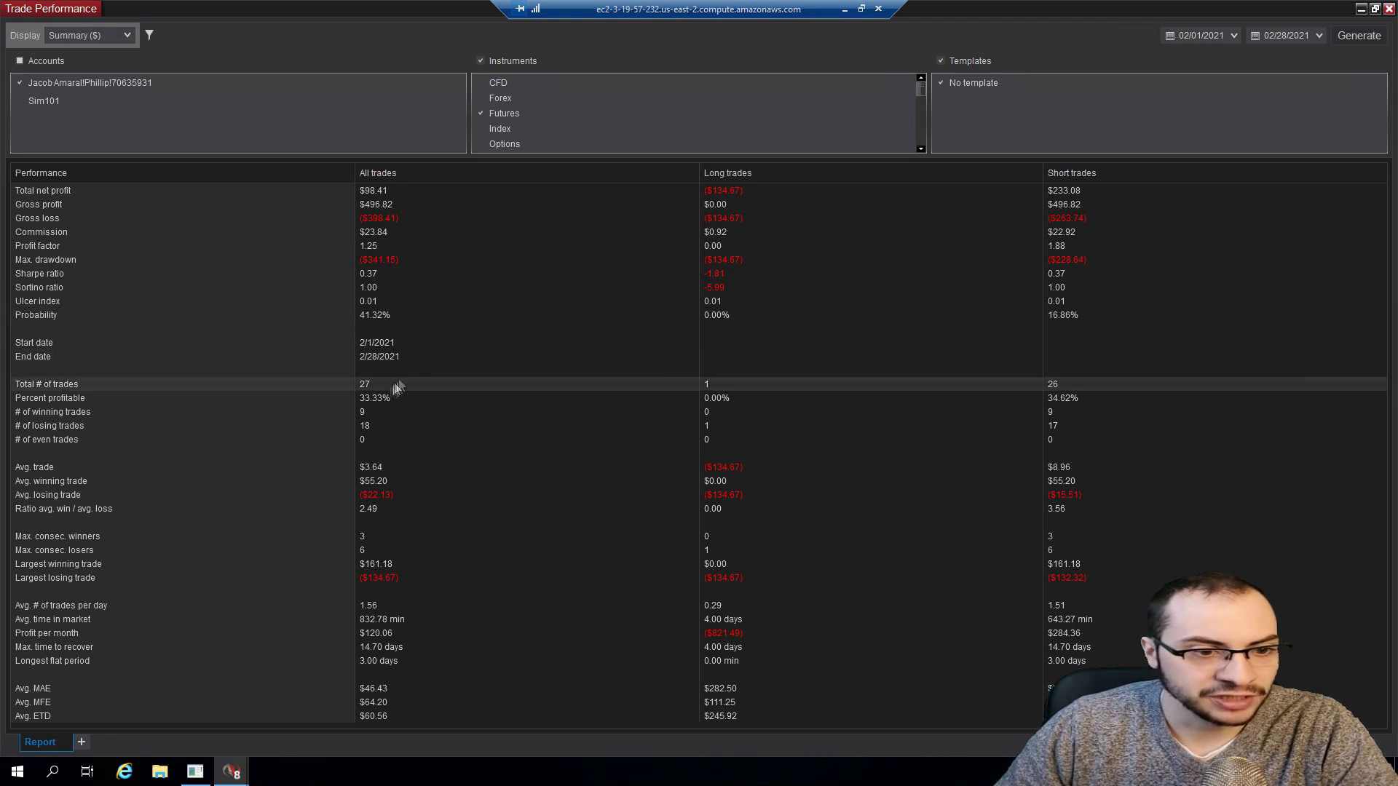
{"action": "left_click", "coordinate": [382, 399]}
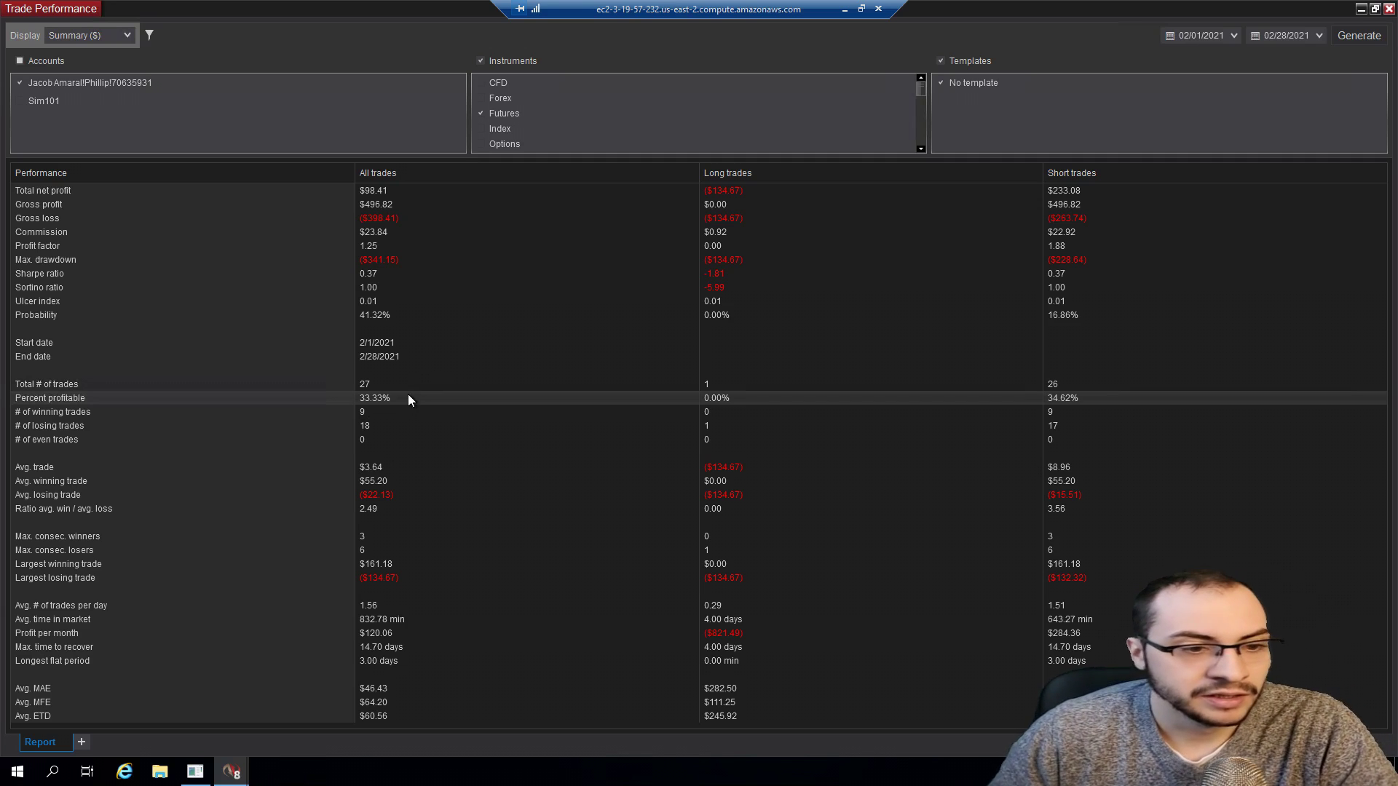
{"action": "left_click", "coordinate": [384, 424]}
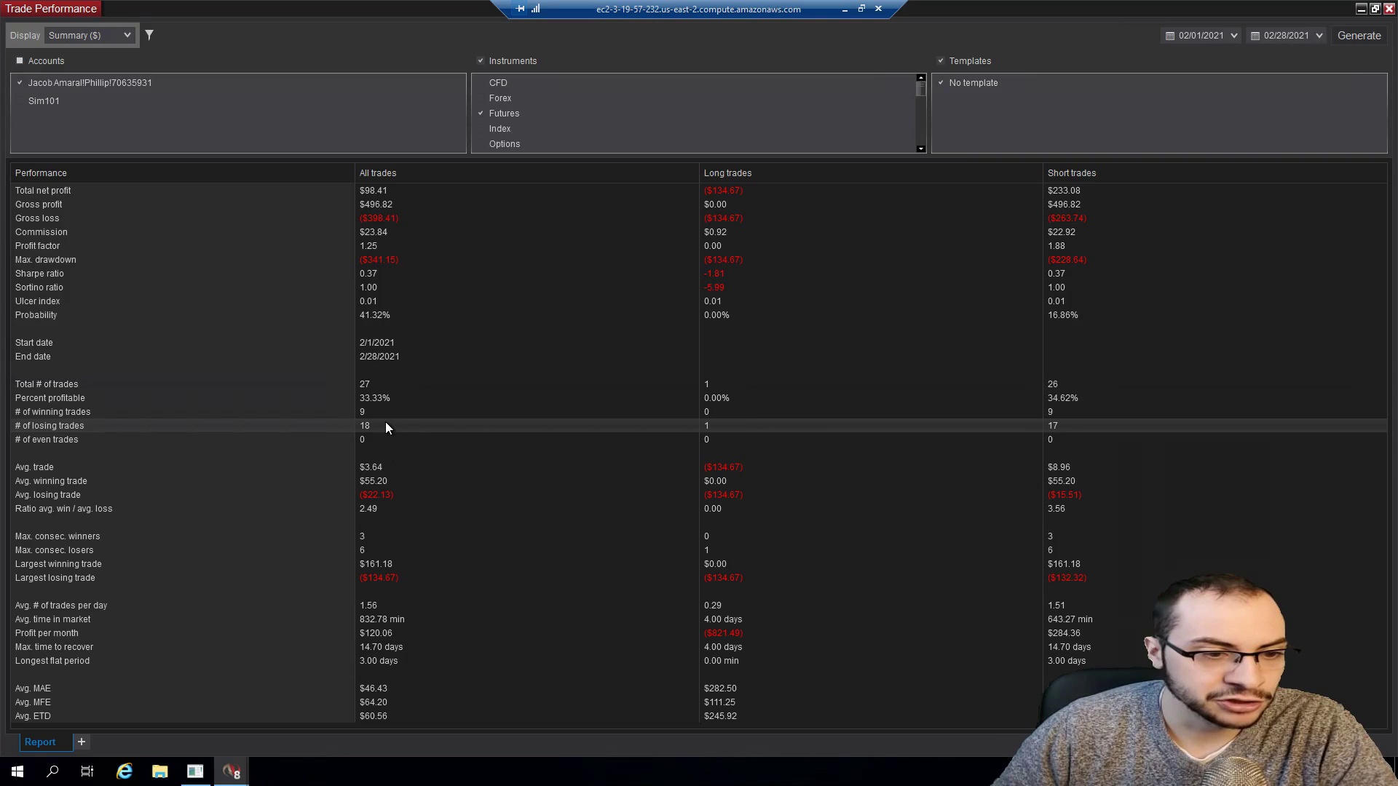
{"action": "left_click", "coordinate": [377, 436]}
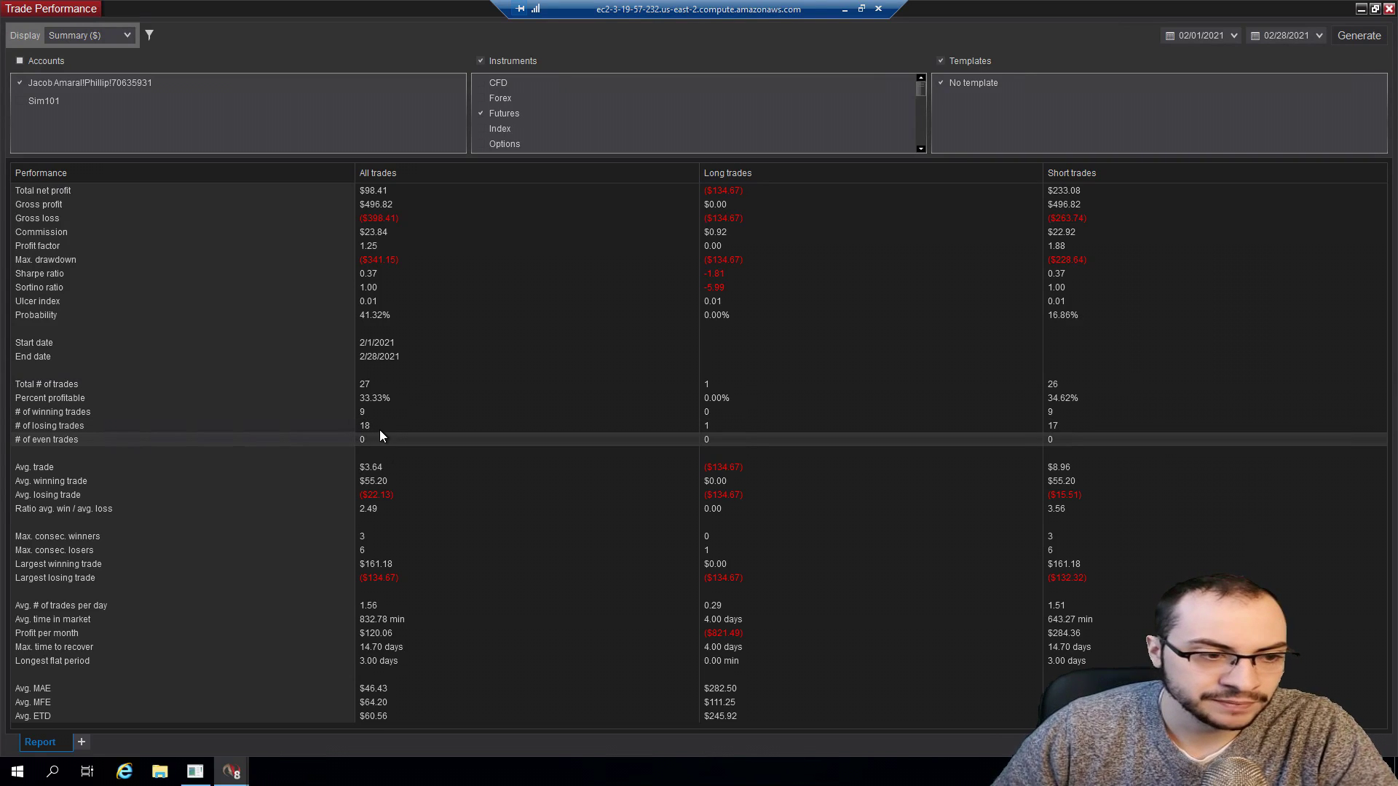
{"action": "left_click", "coordinate": [381, 469]}
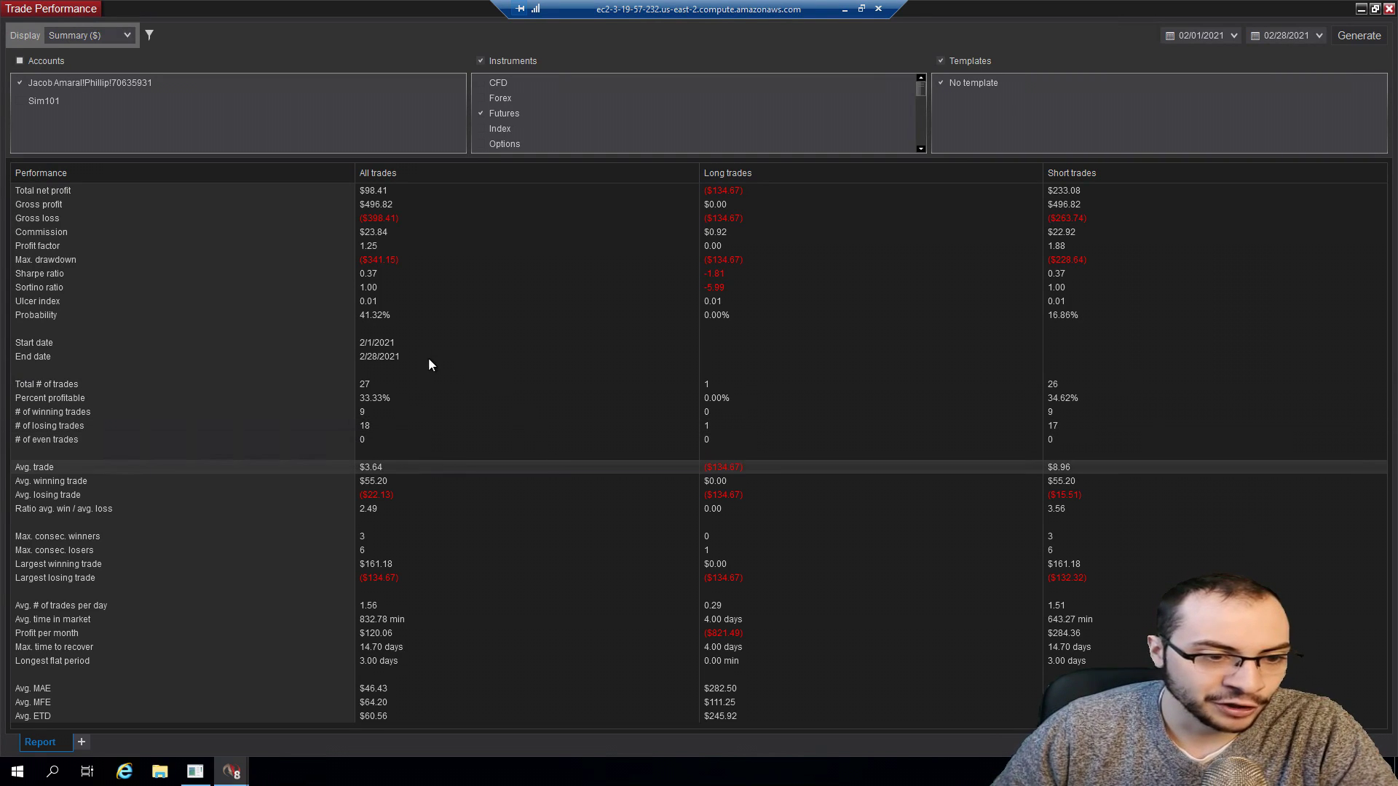
{"action": "left_click", "coordinate": [400, 487]}
{"action": "left_click", "coordinate": [404, 496]}
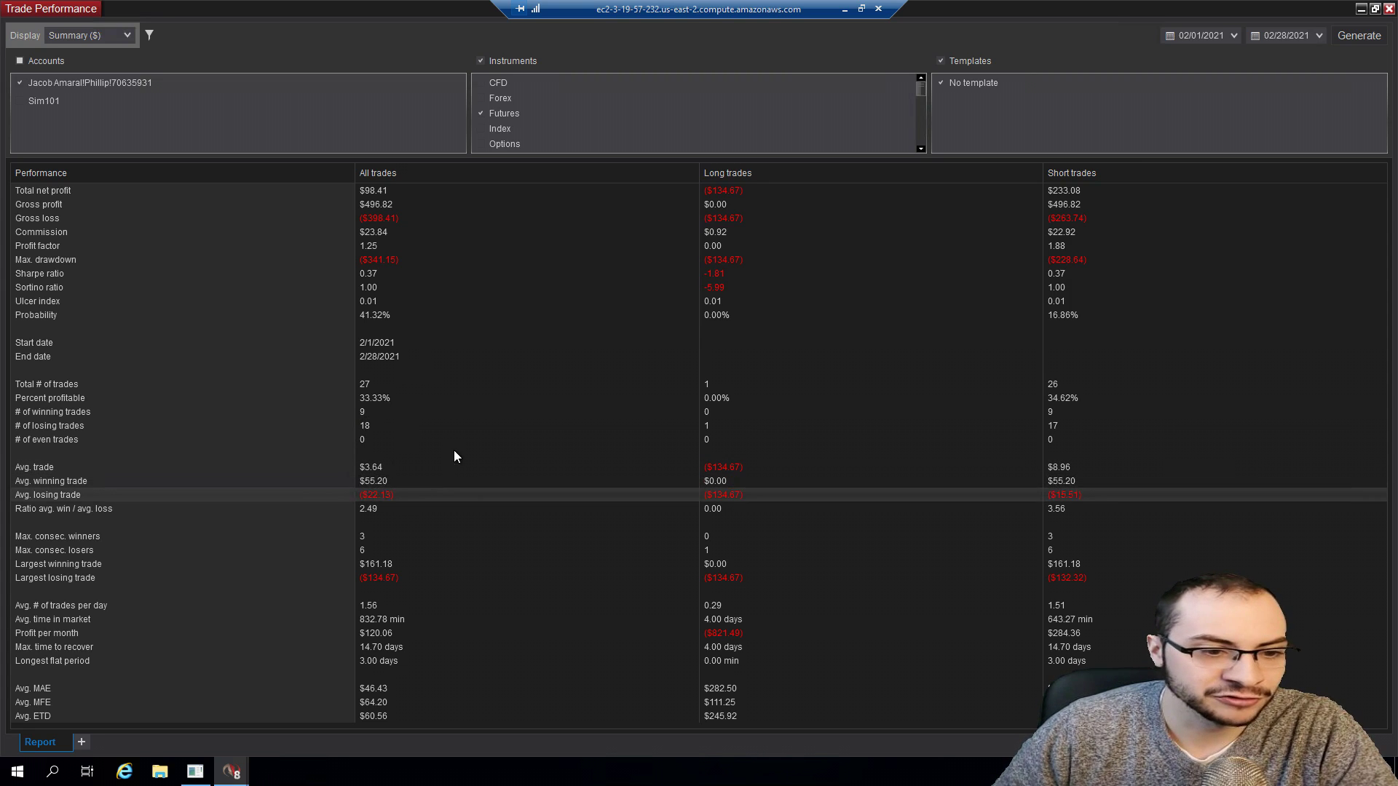
{"action": "left_click", "coordinate": [400, 513]}
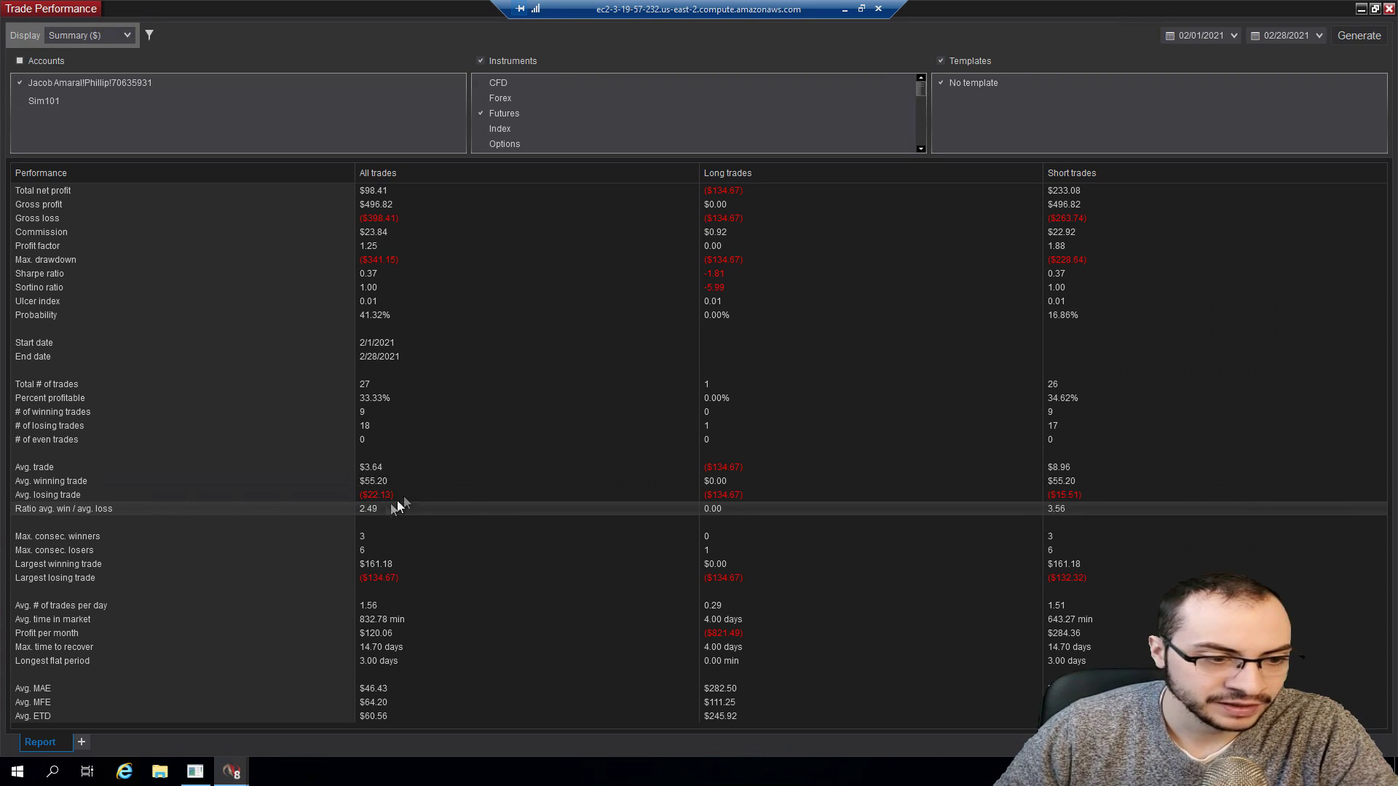
{"action": "left_click", "coordinate": [382, 536]}
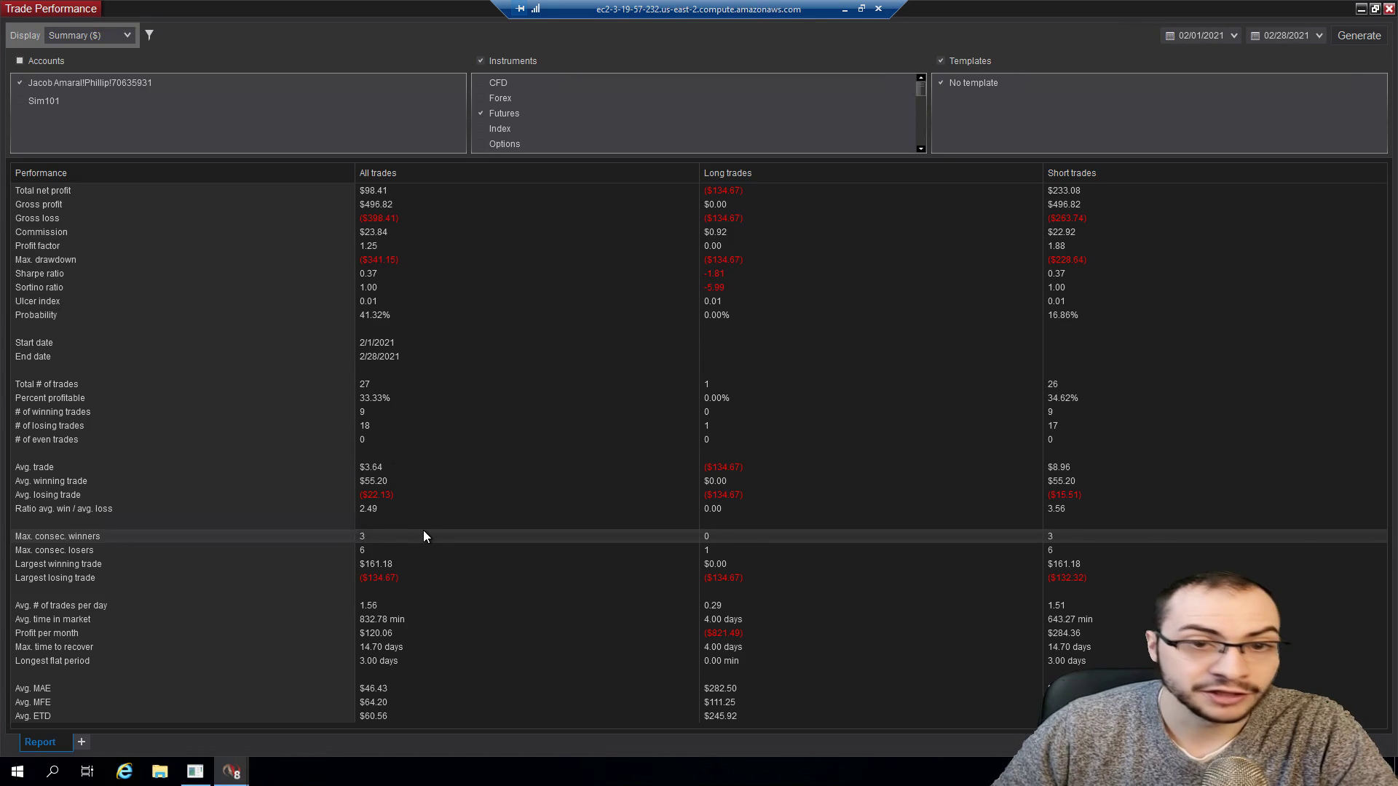
{"action": "left_click", "coordinate": [380, 552]}
{"action": "left_click", "coordinate": [409, 565]}
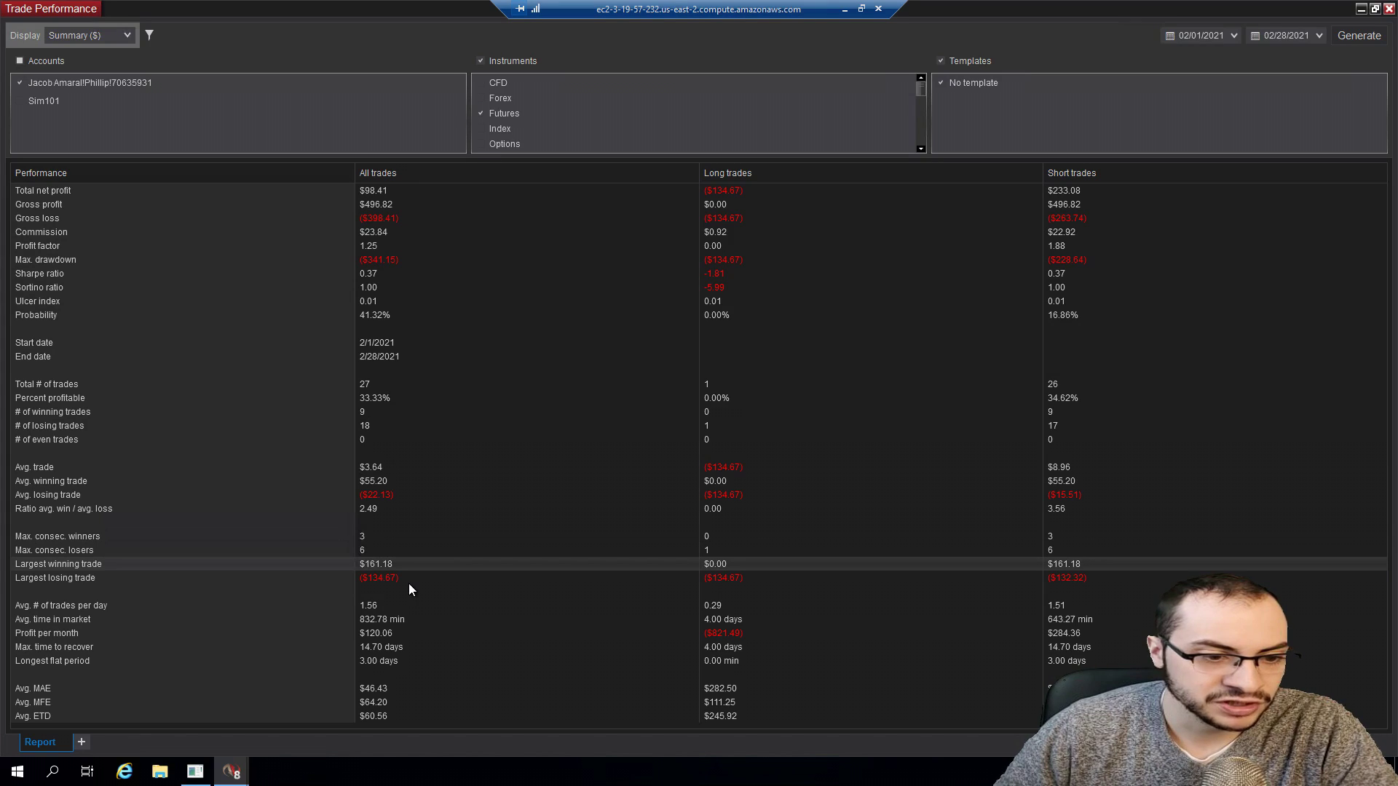
{"action": "left_click", "coordinate": [400, 576]}
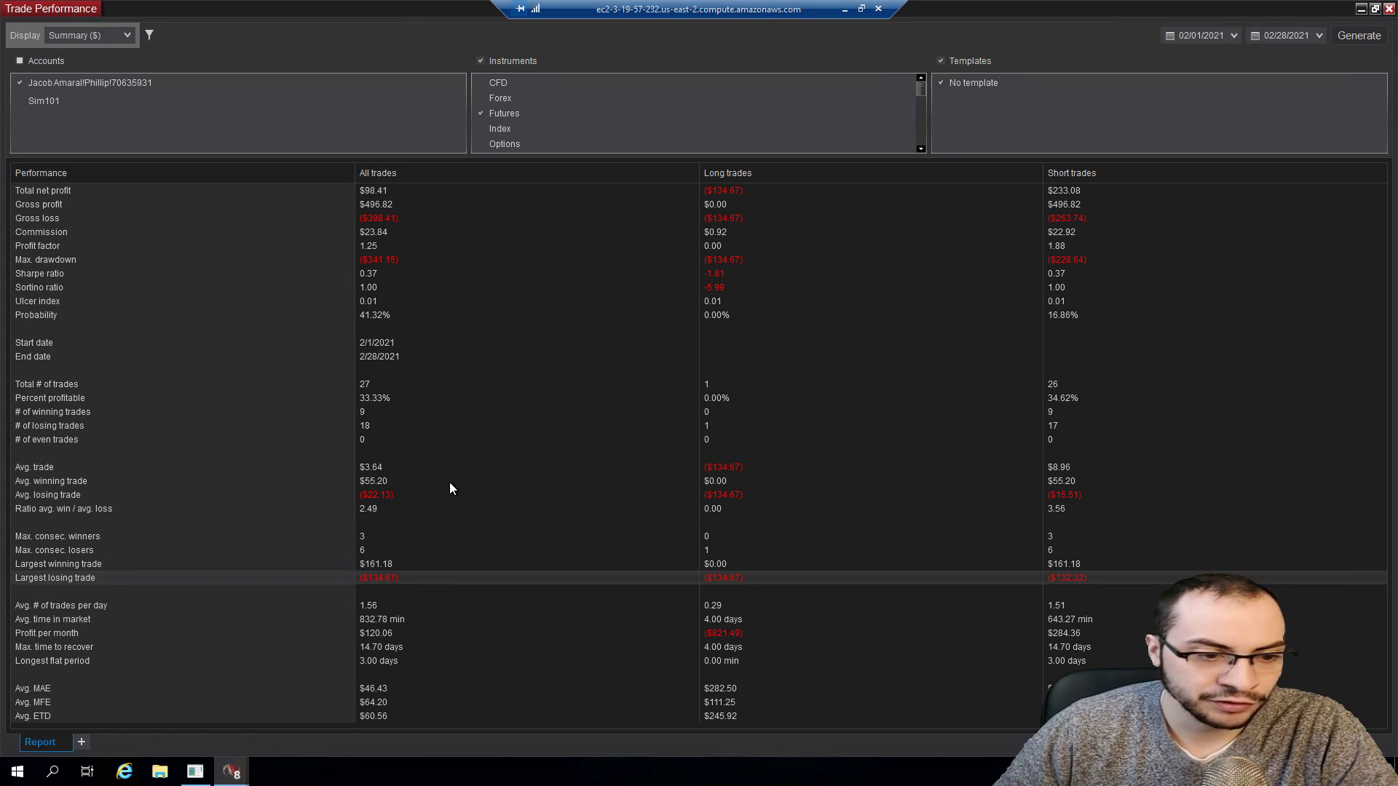
{"action": "left_click", "coordinate": [406, 603]}
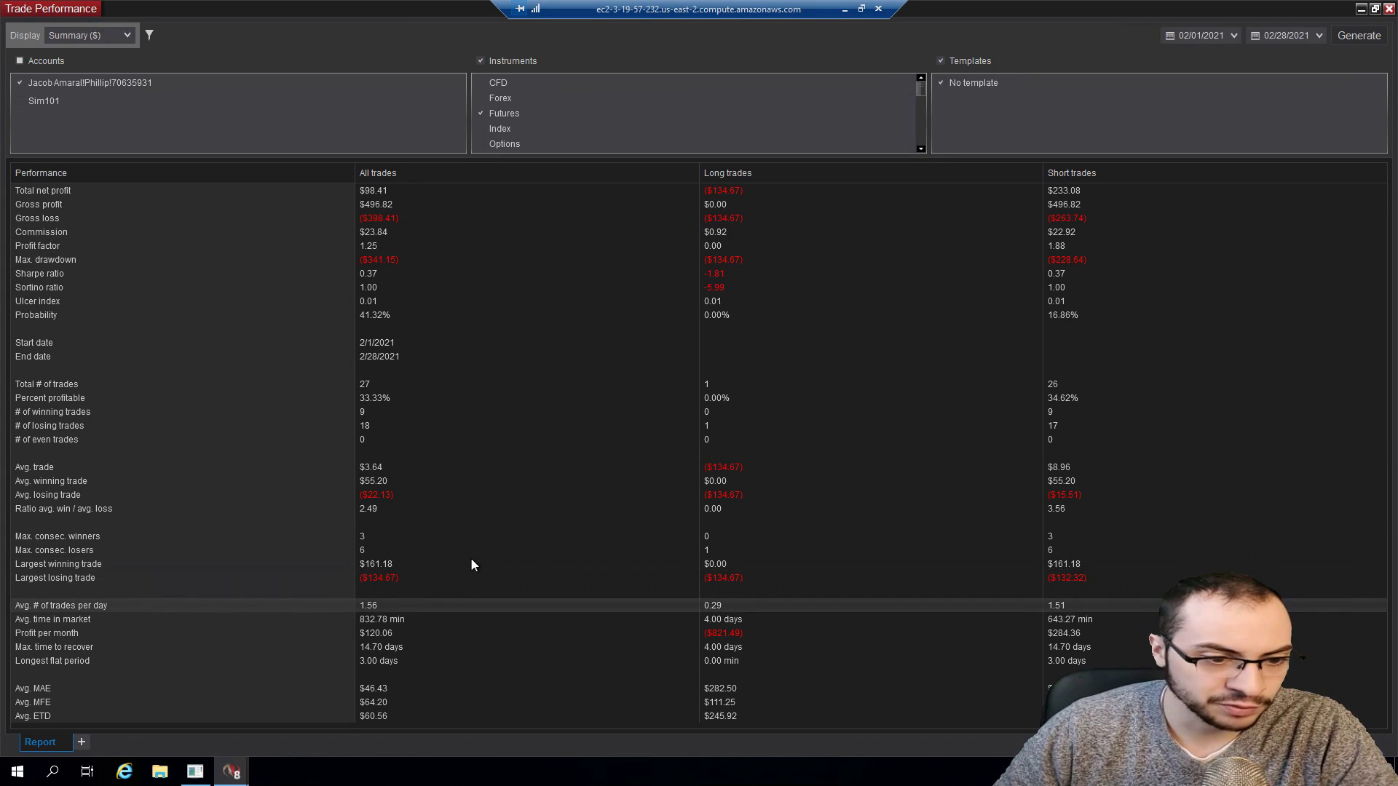
{"action": "left_click", "coordinate": [394, 617]}
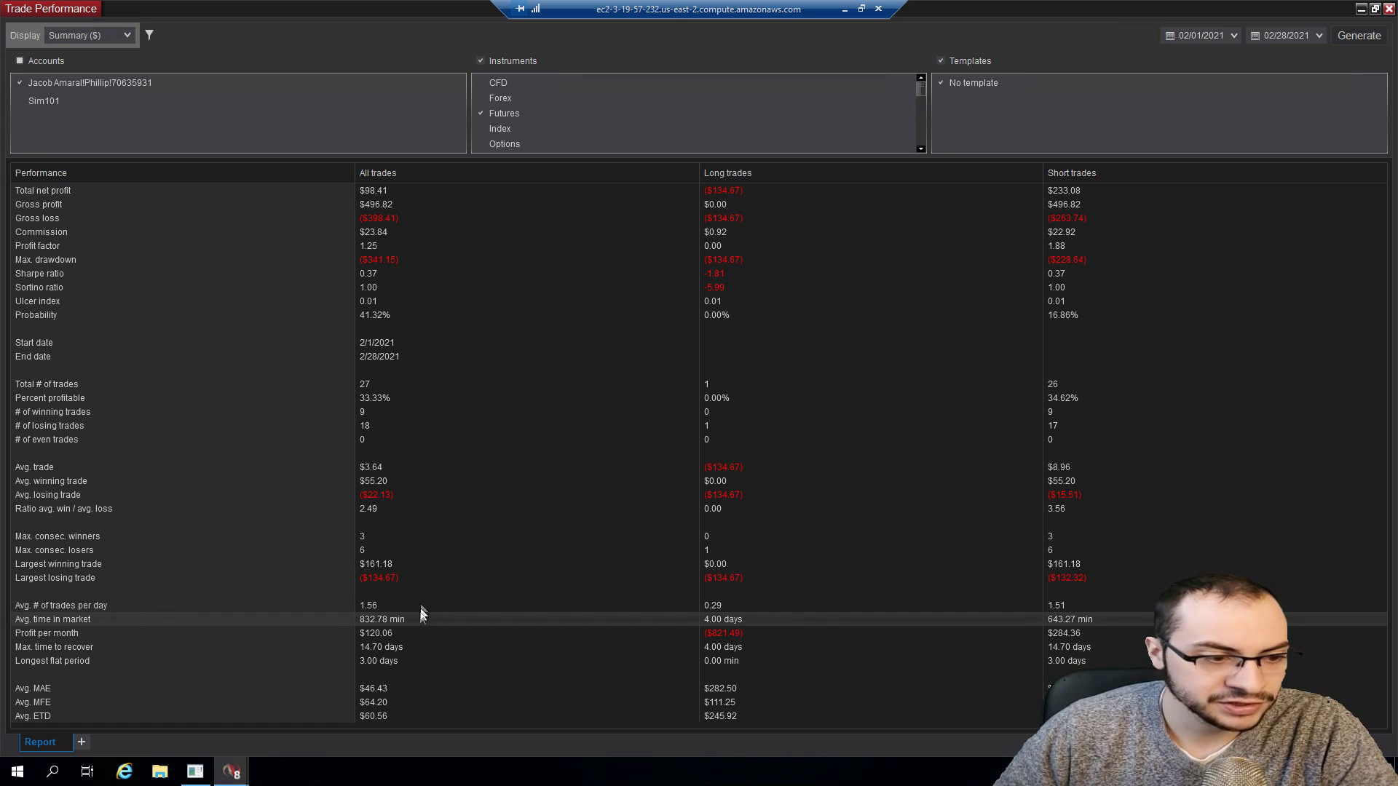
{"action": "left_click", "coordinate": [397, 632]}
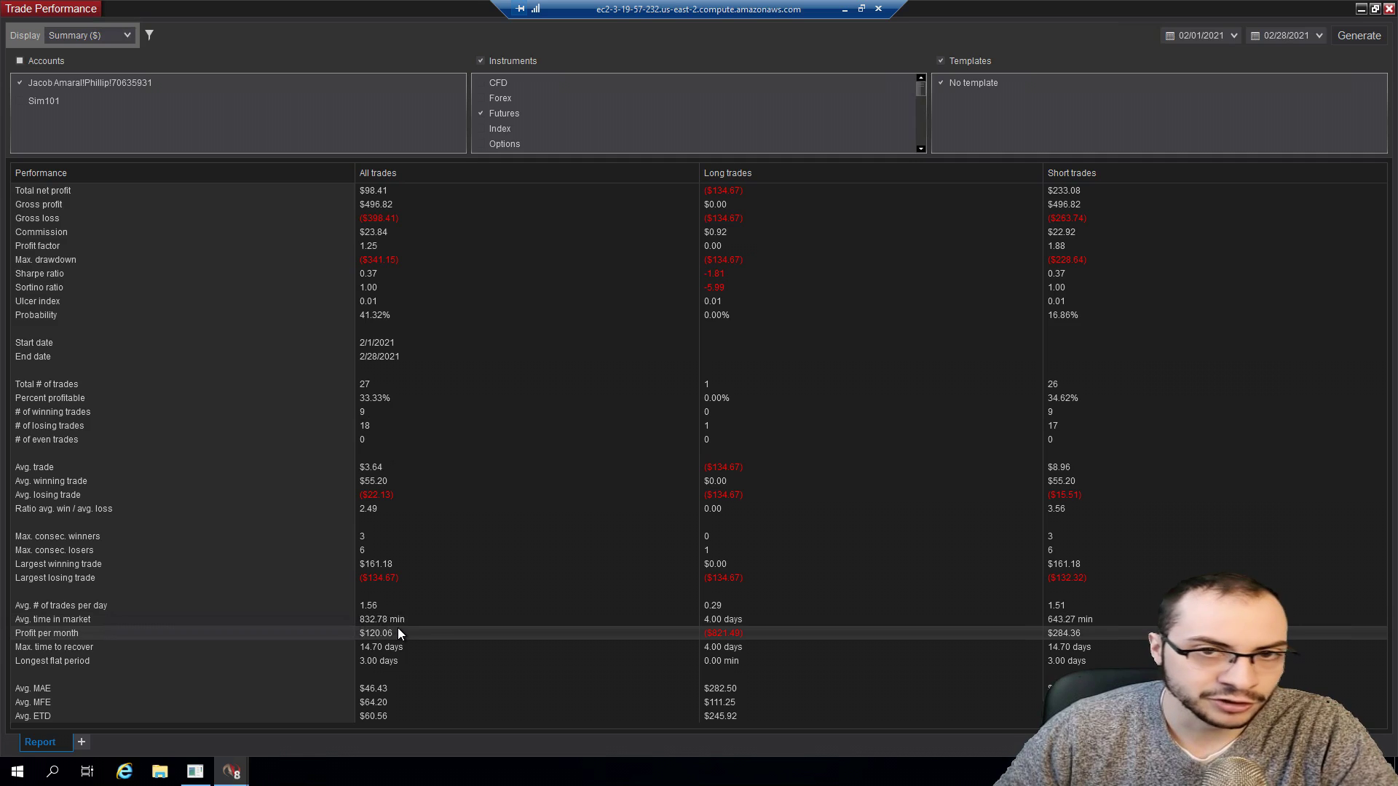
{"action": "left_click", "coordinate": [393, 648]}
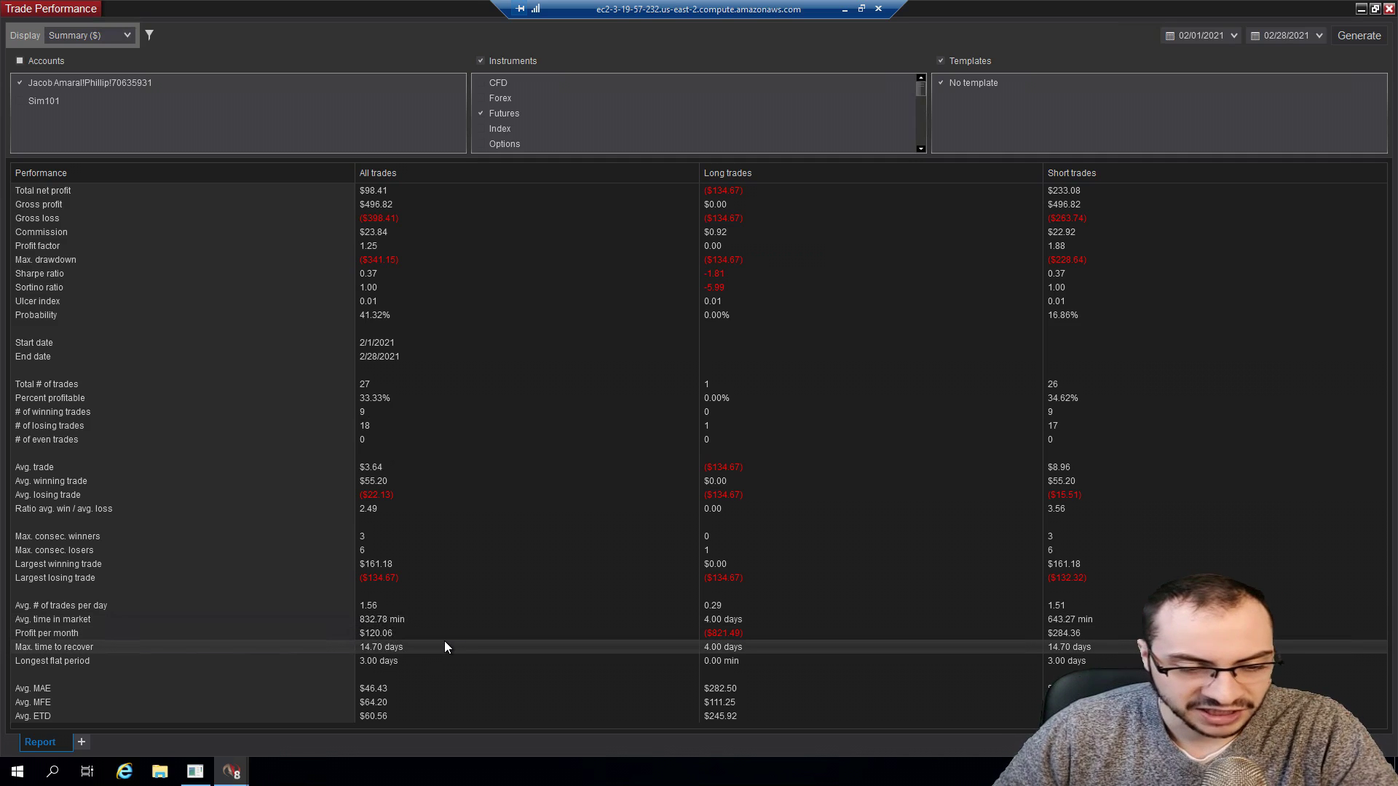
{"action": "left_click", "coordinate": [392, 661]}
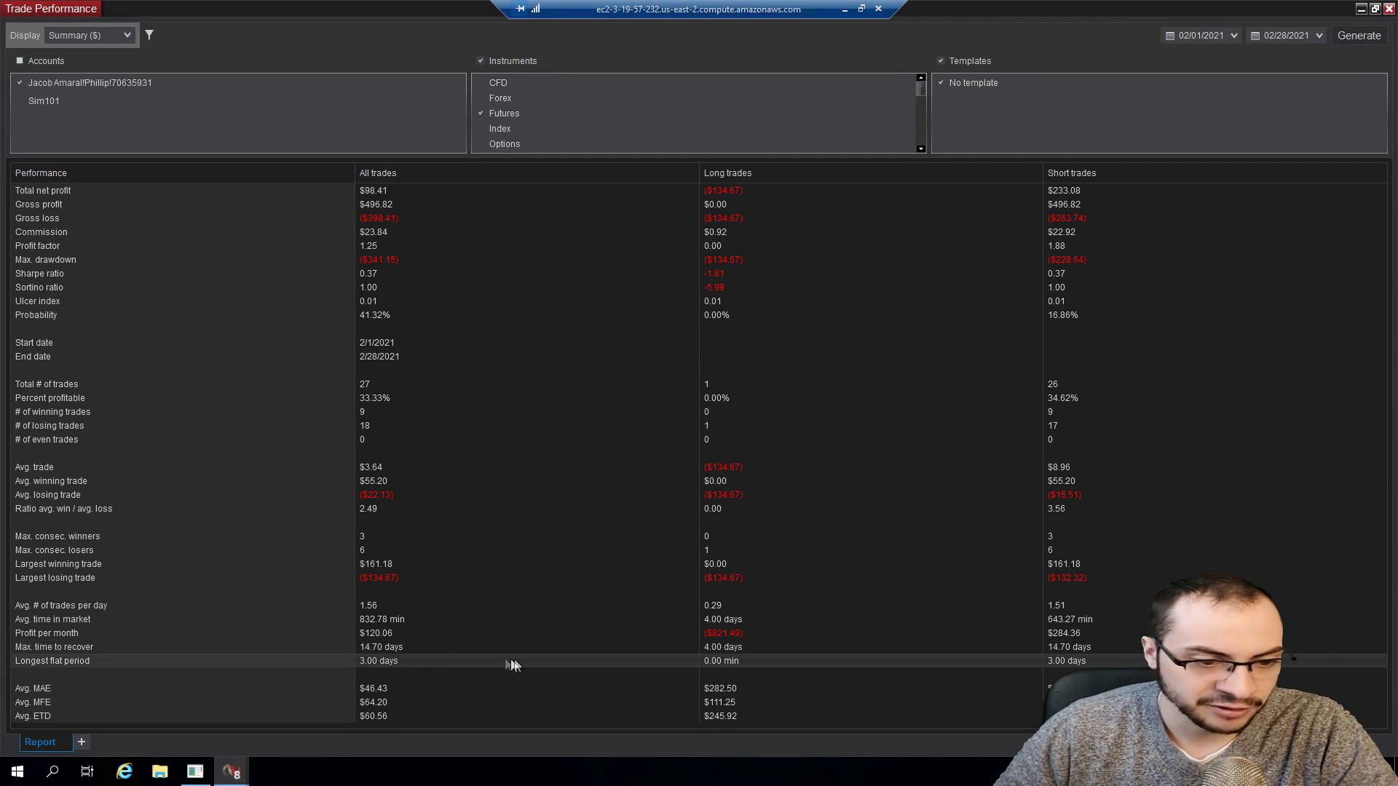
{"action": "left_click", "coordinate": [401, 688]}
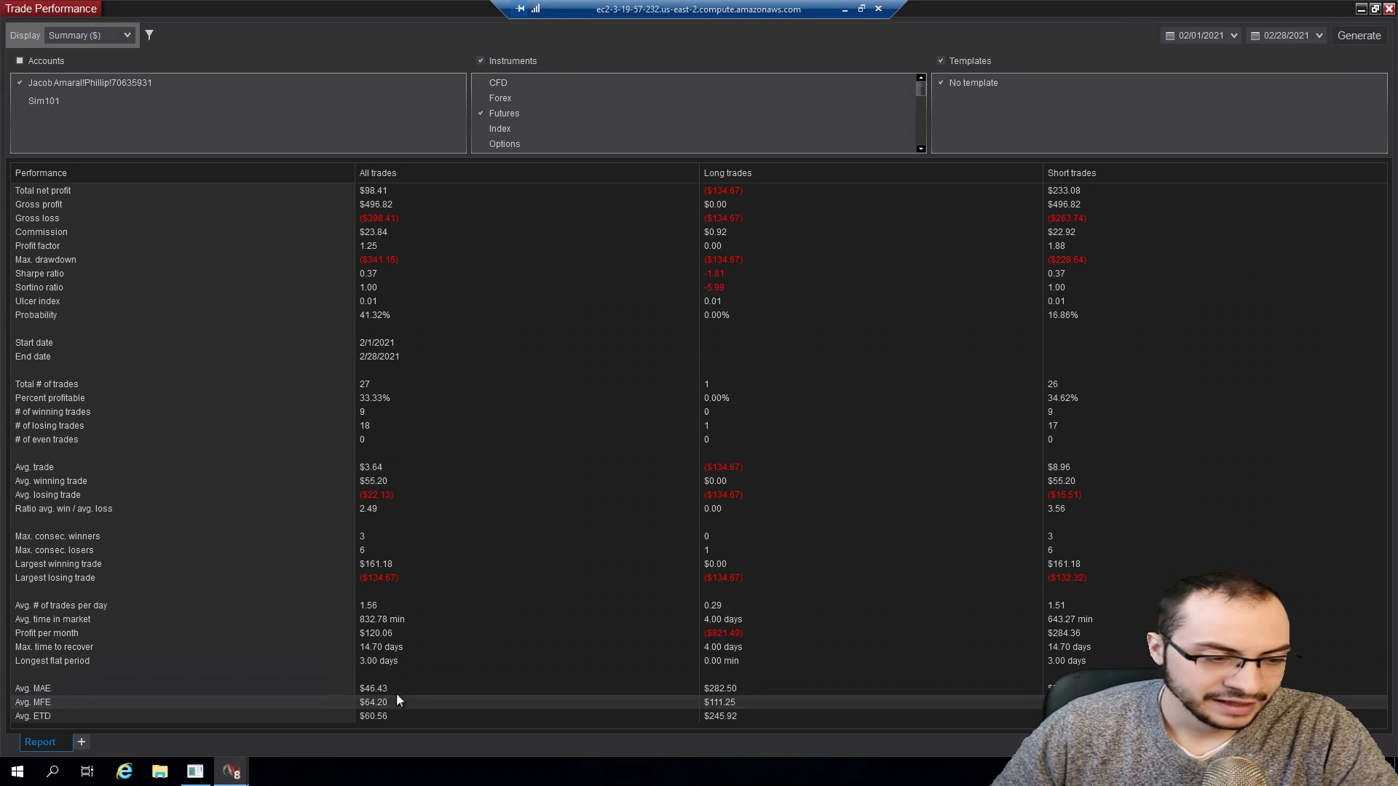
{"action": "left_click", "coordinate": [398, 690]}
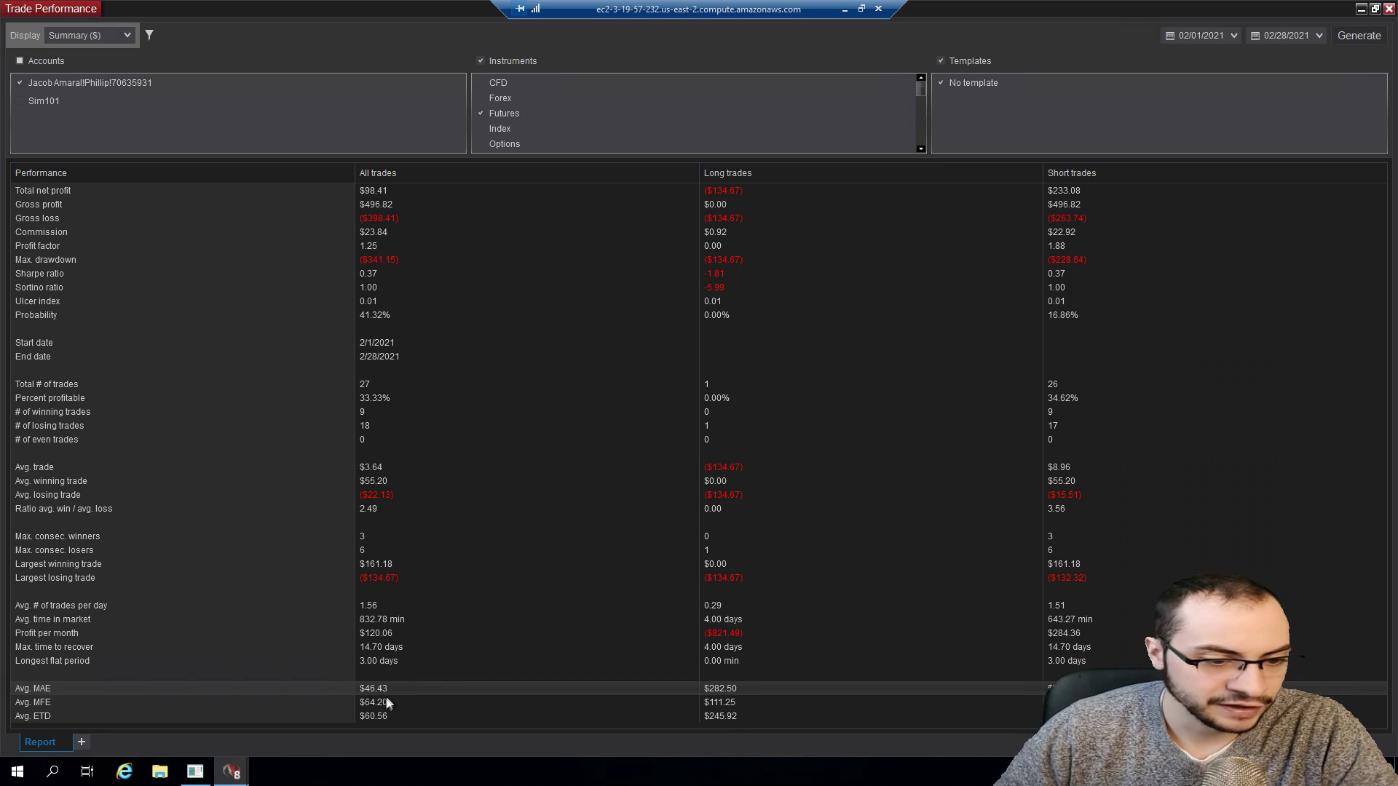
{"action": "left_click", "coordinate": [387, 703]}
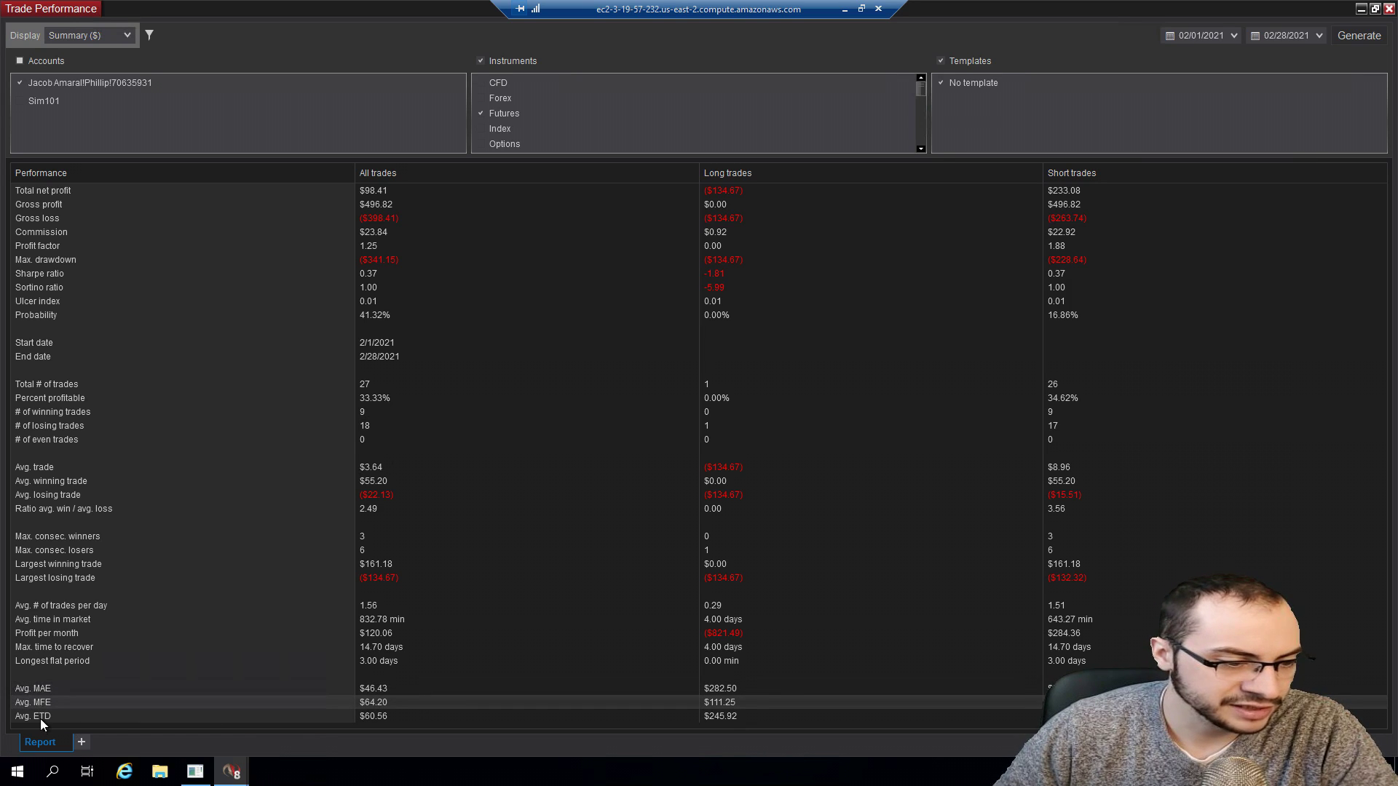
{"action": "left_click", "coordinate": [387, 713]}
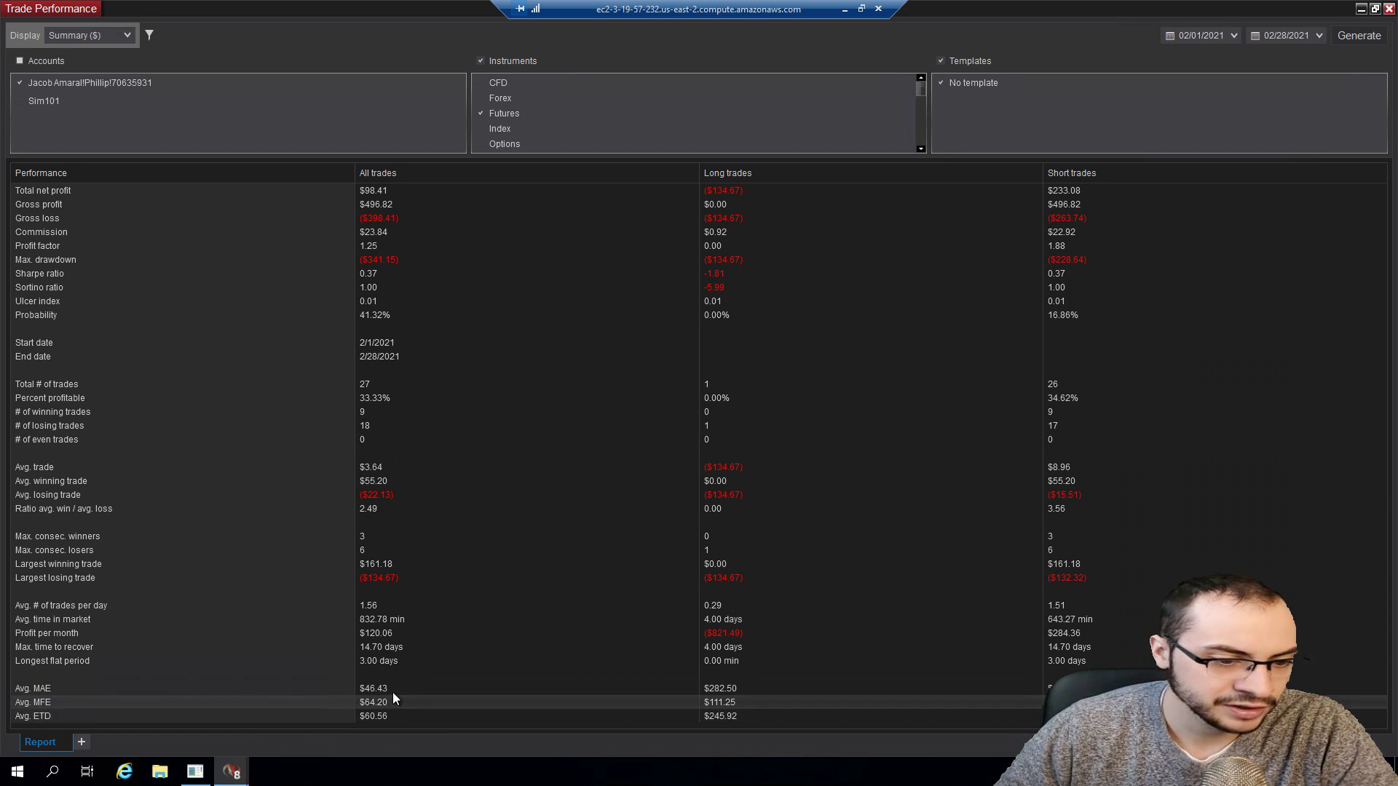
{"action": "left_click", "coordinate": [393, 691]}
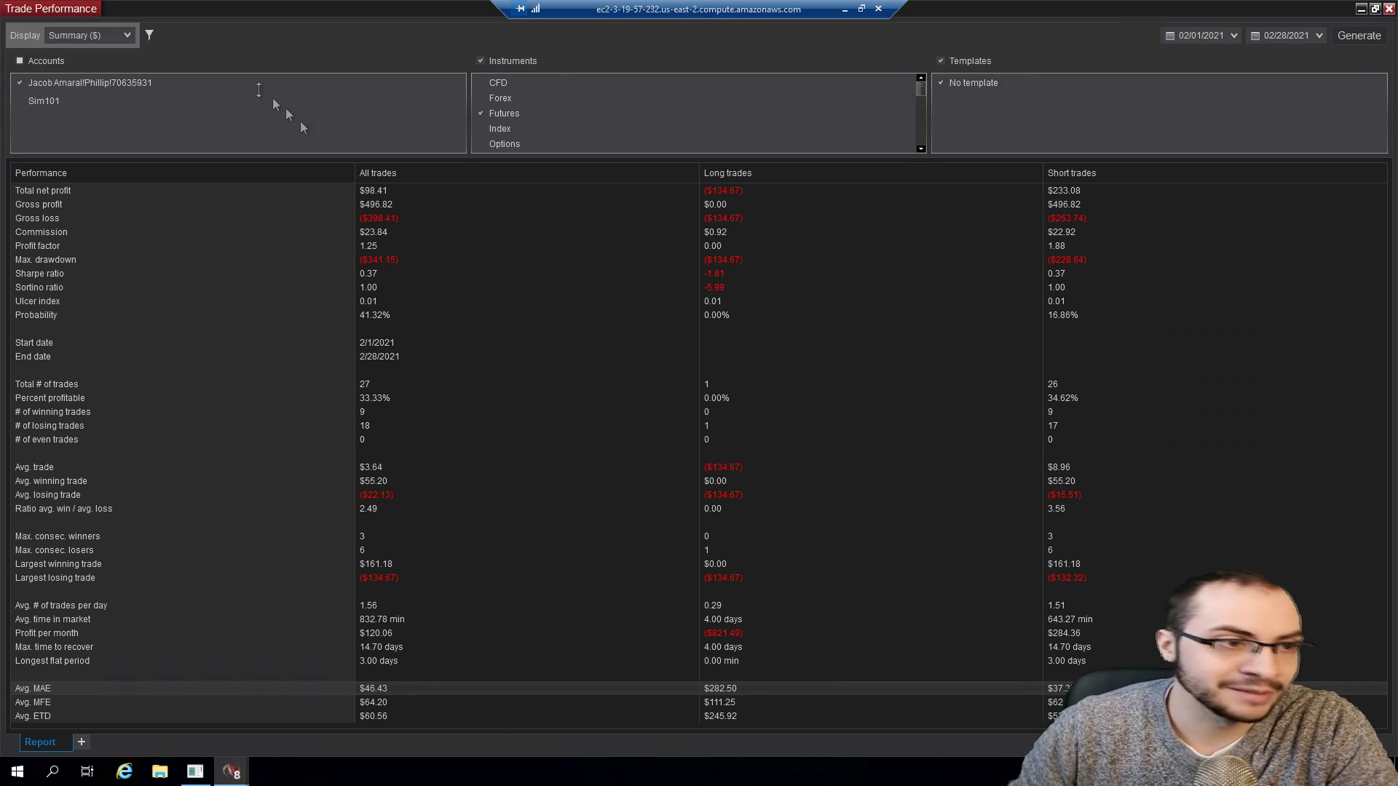
{"action": "left_click", "coordinate": [88, 35]}
{"action": "left_click", "coordinate": [90, 71]}
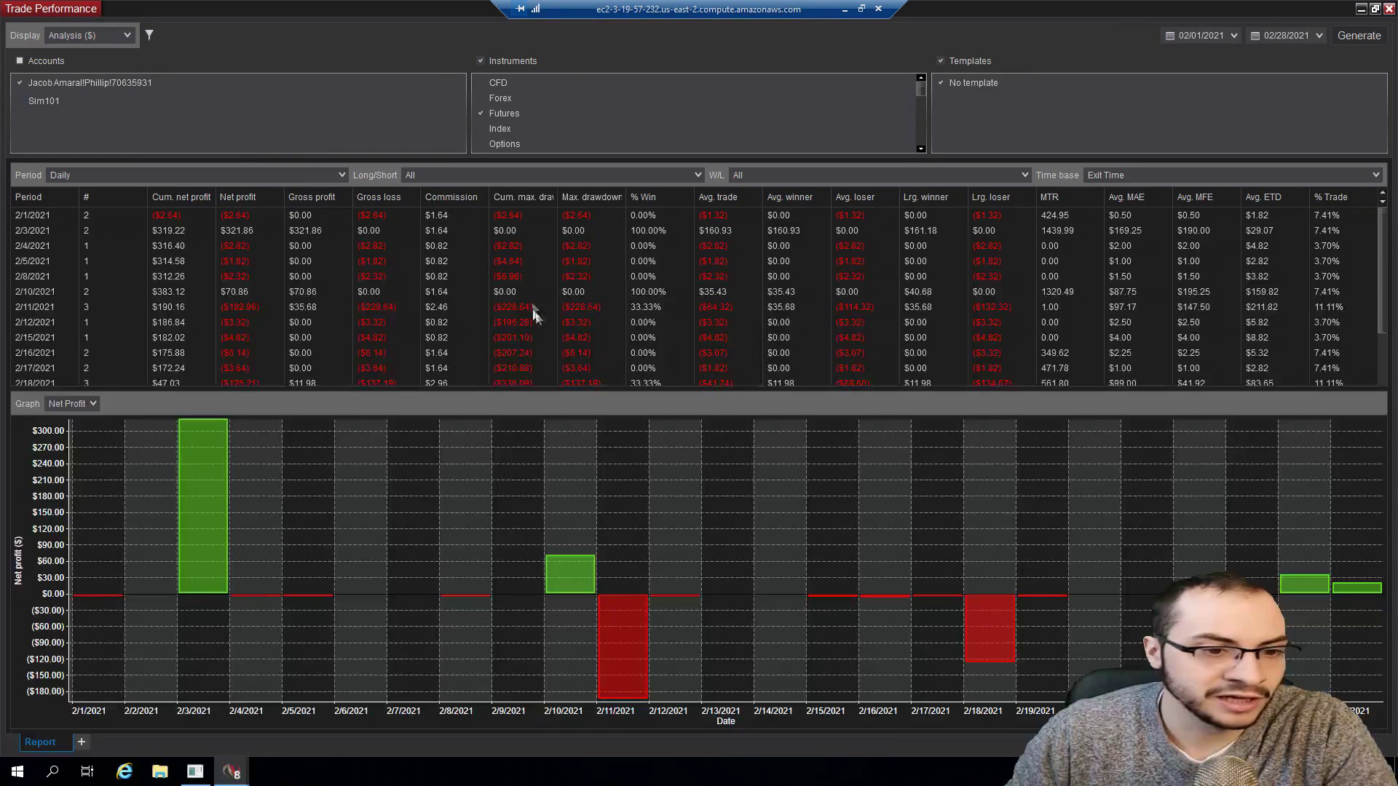
{"action": "left_click", "coordinate": [88, 403]}
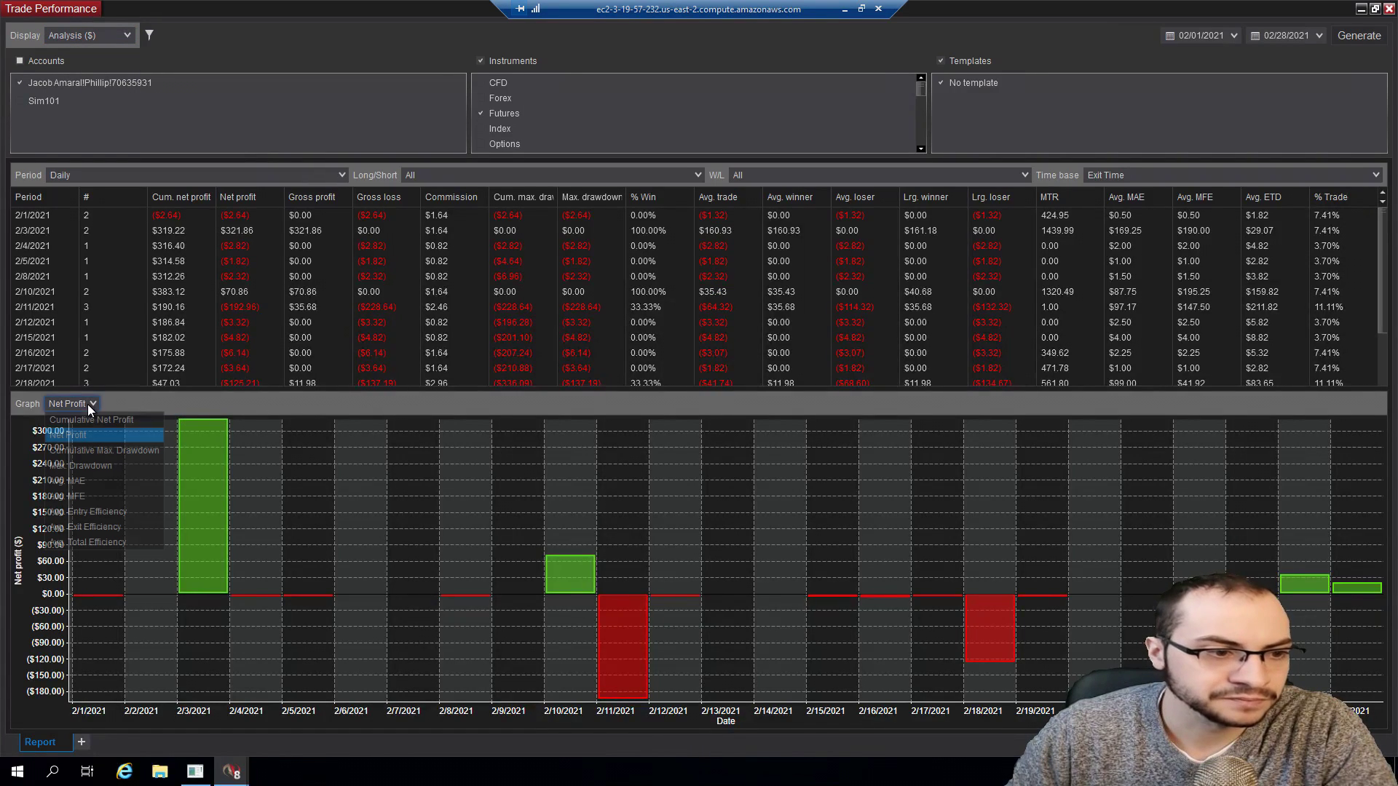
{"action": "left_click", "coordinate": [91, 447]}
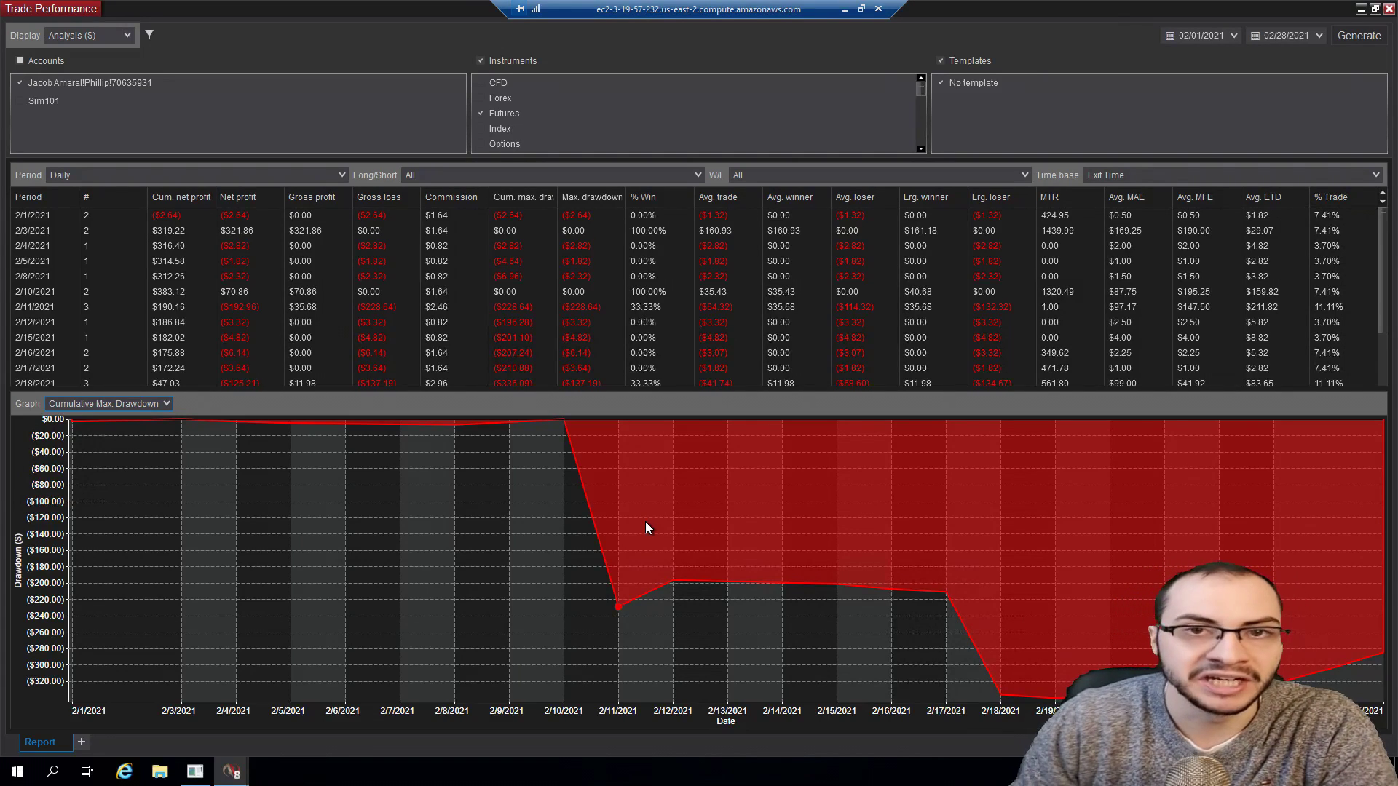
{"action": "left_click", "coordinate": [136, 404]}
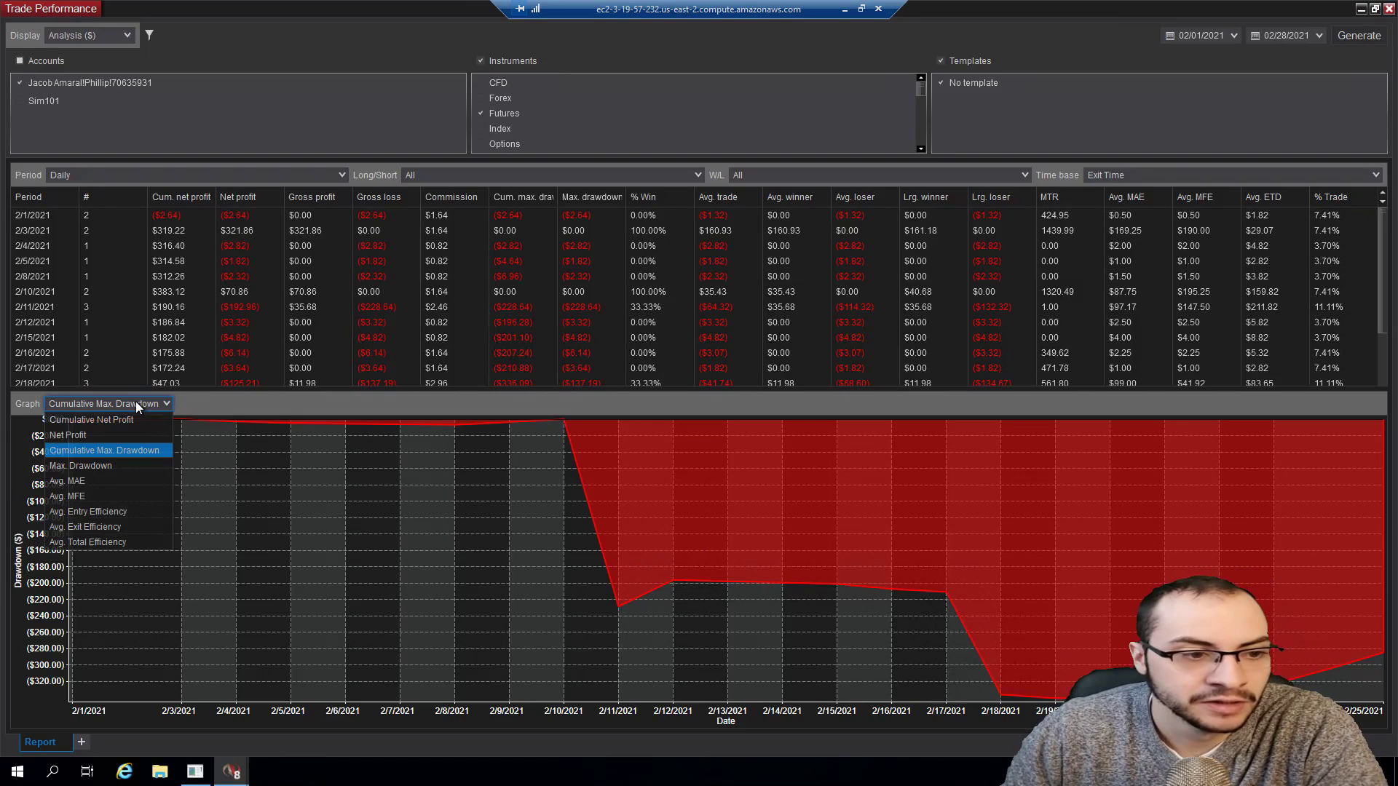
{"action": "left_click", "coordinate": [122, 462]}
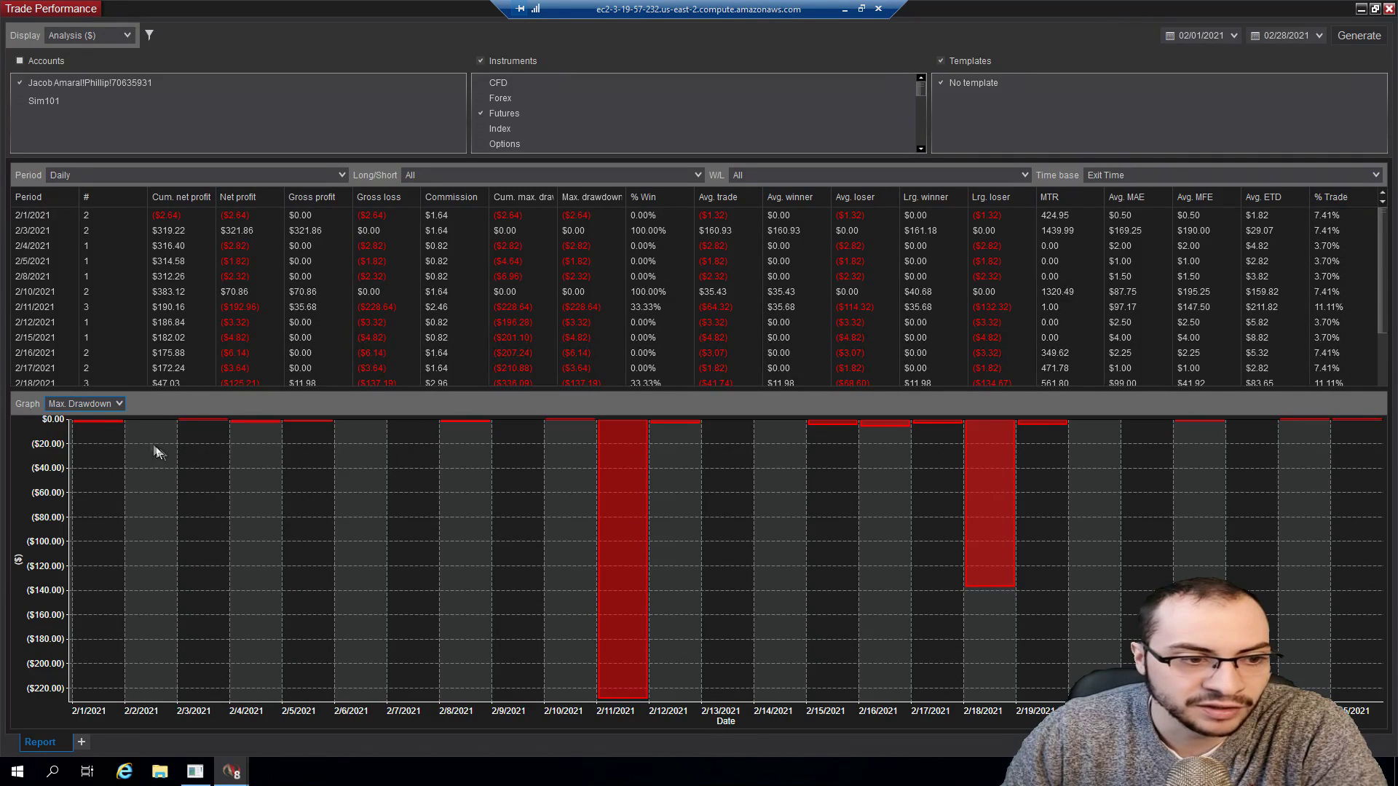
{"action": "left_click", "coordinate": [93, 404]}
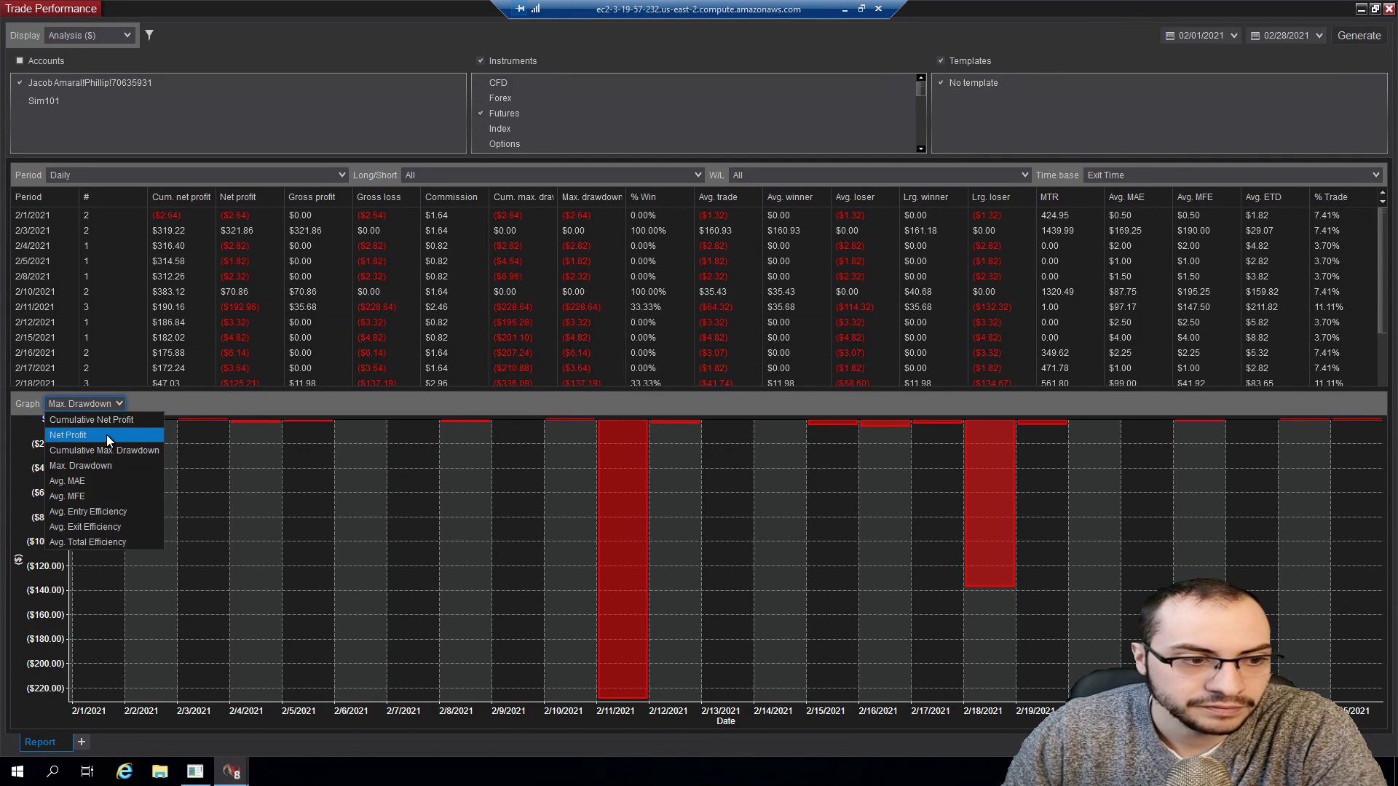
{"action": "left_click", "coordinate": [106, 420]}
{"action": "left_click", "coordinate": [109, 36]}
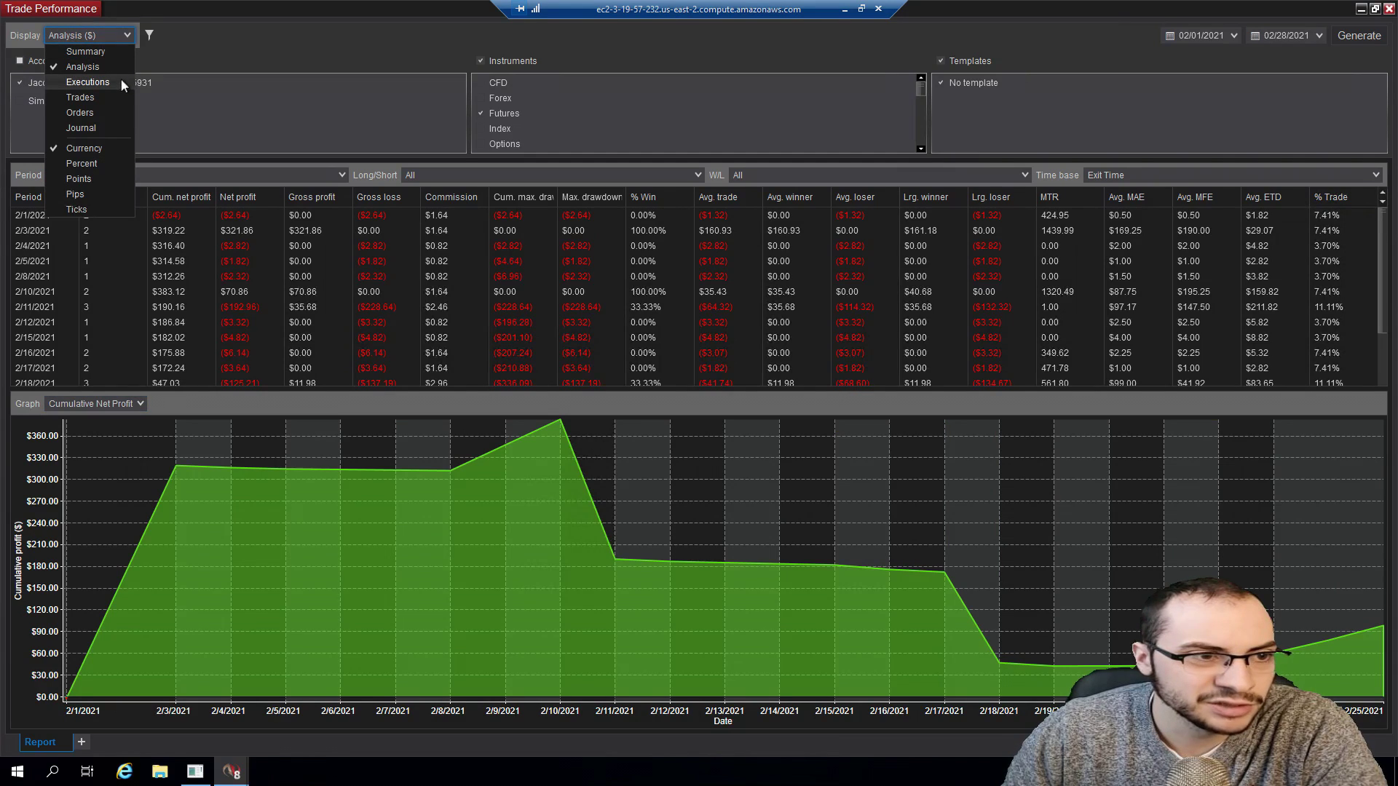
{"action": "left_click", "coordinate": [108, 98]}
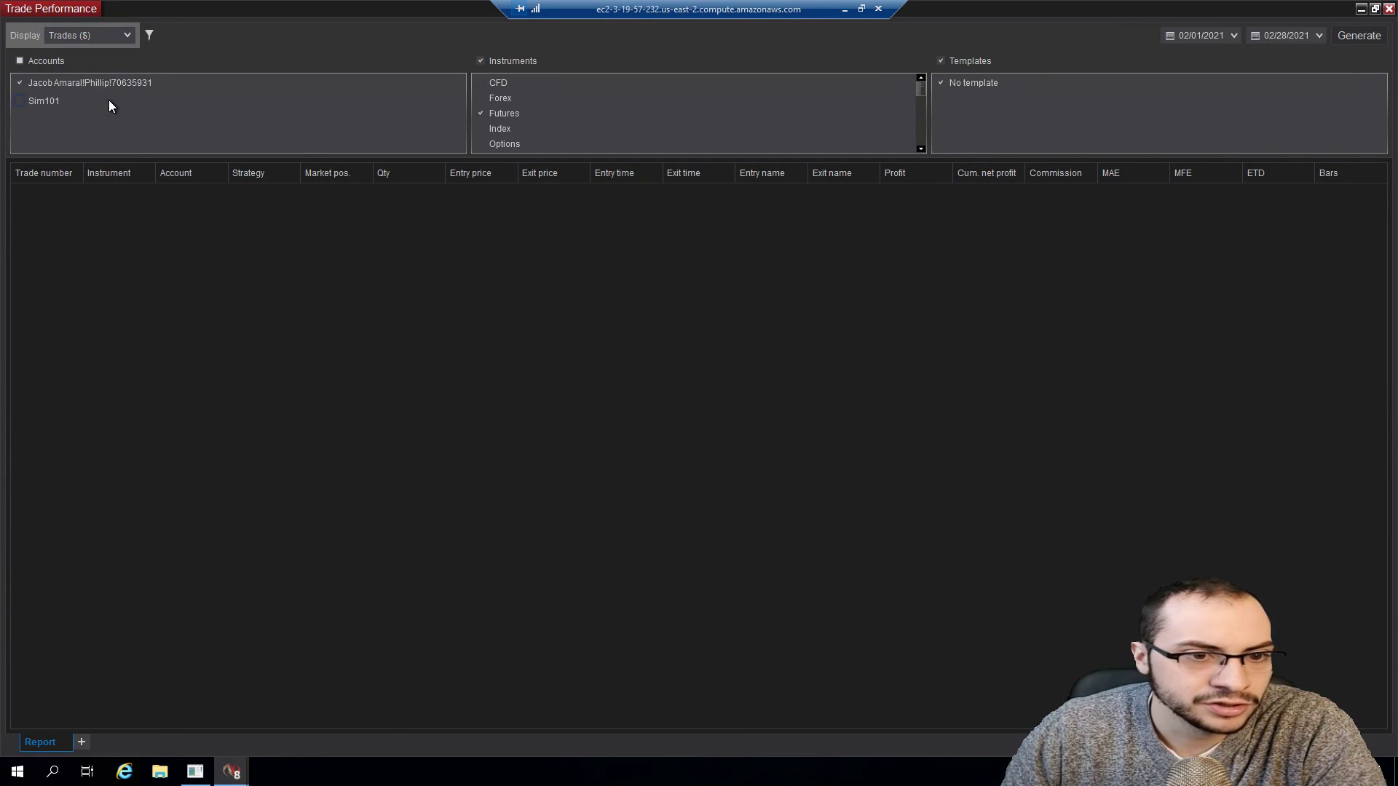
{"action": "left_click", "coordinate": [99, 38]}
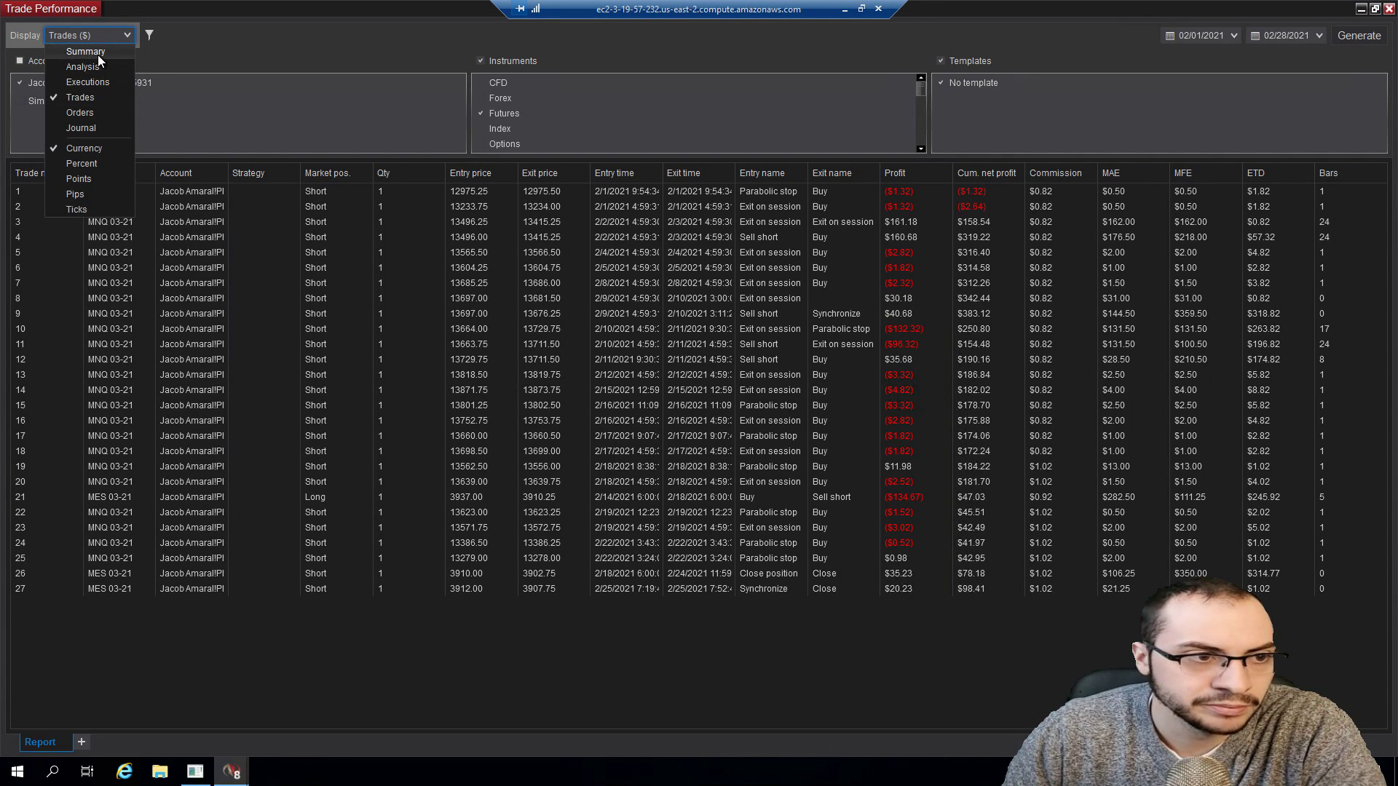
{"action": "left_click", "coordinate": [98, 53]}
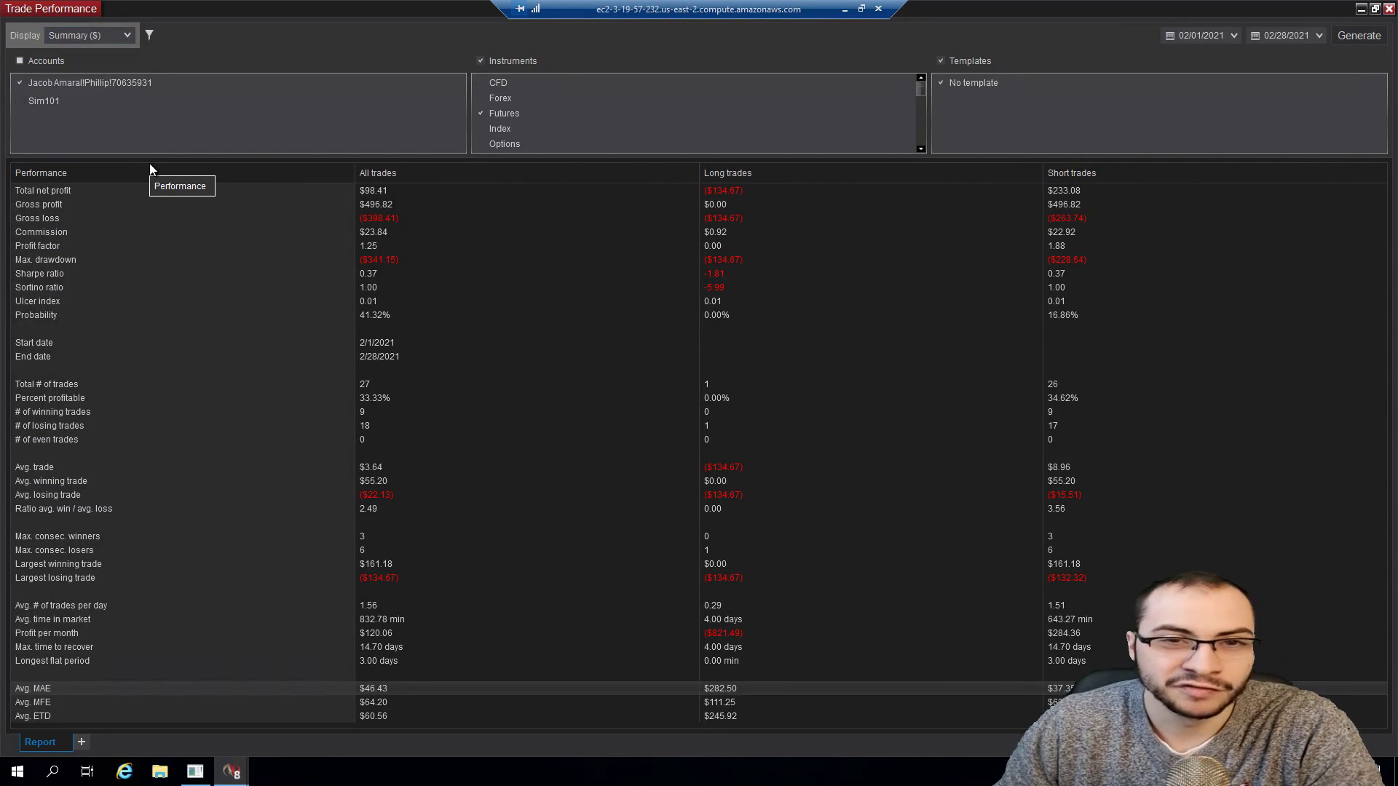